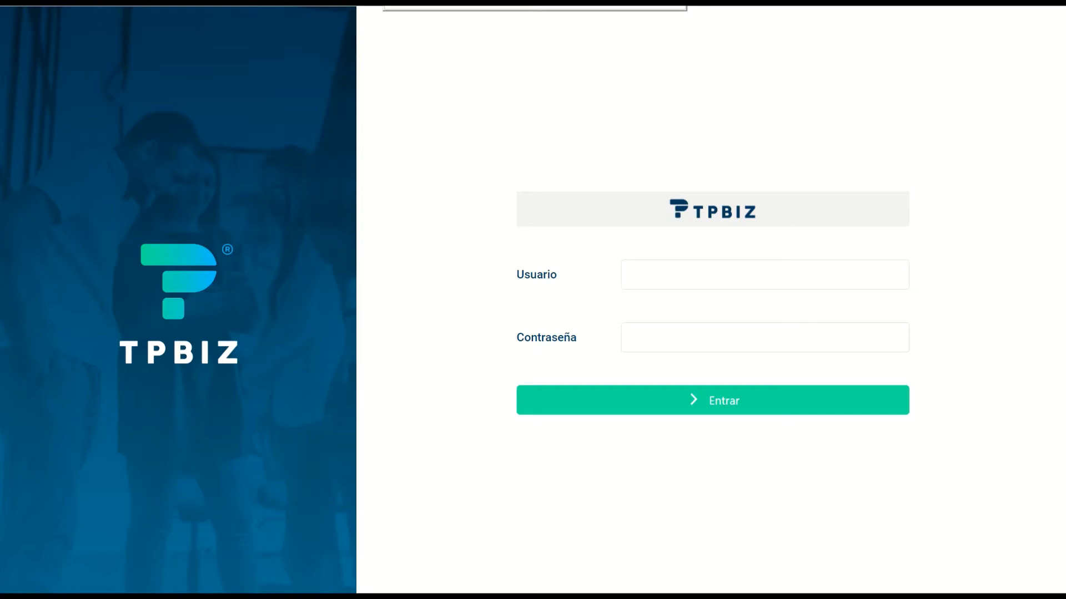
Step: Log in to the platform with the user DUMMIESMEX and the account password
click(662, 272)
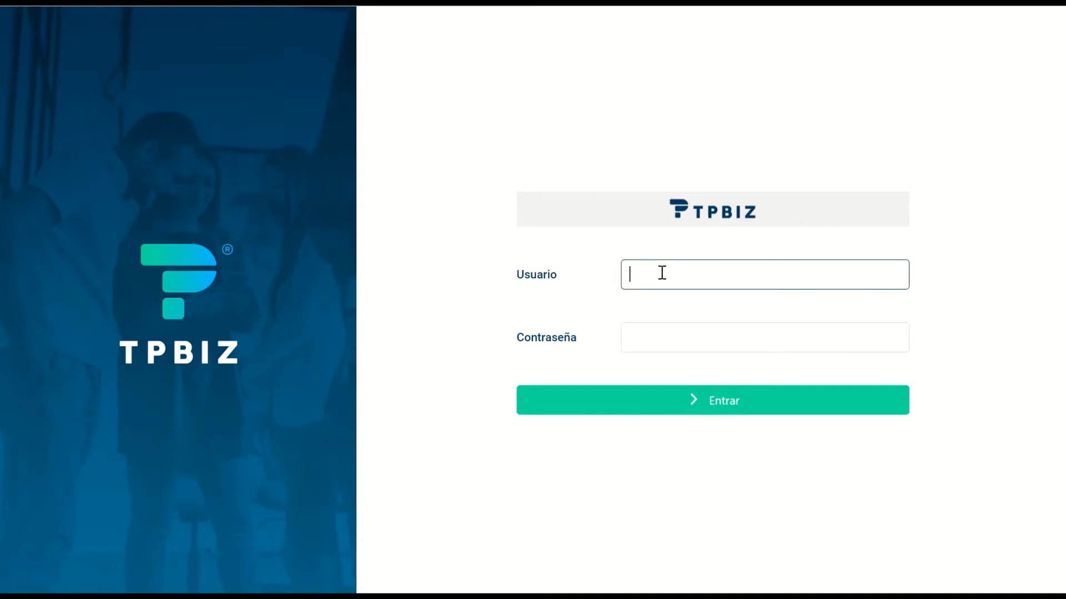
text(DUMMIESMEXP)
key(BackSpace)
key(Tab)
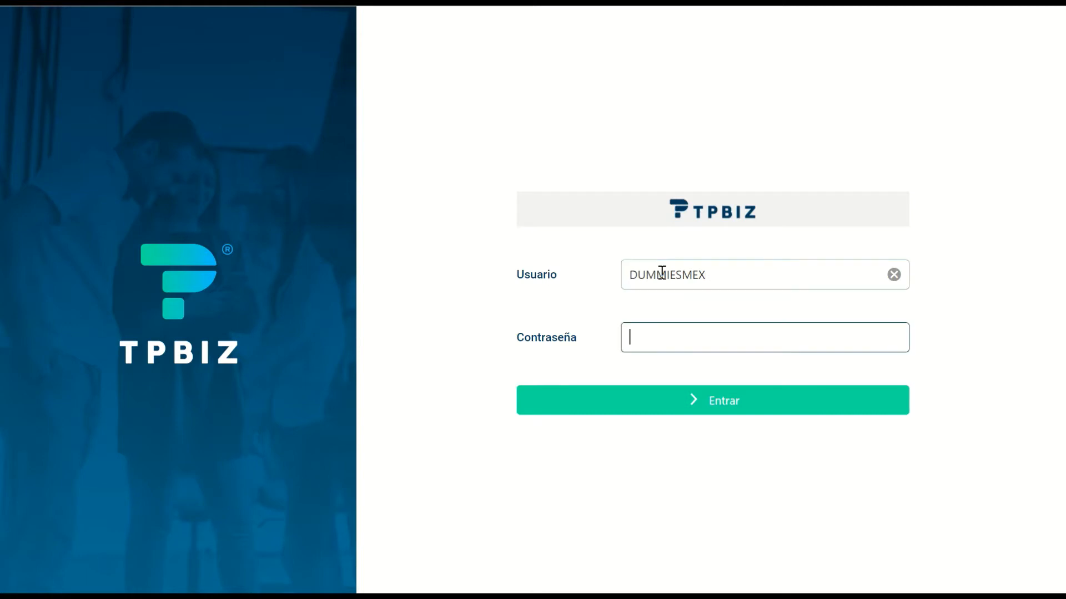
text(••••••••)
key(Return)
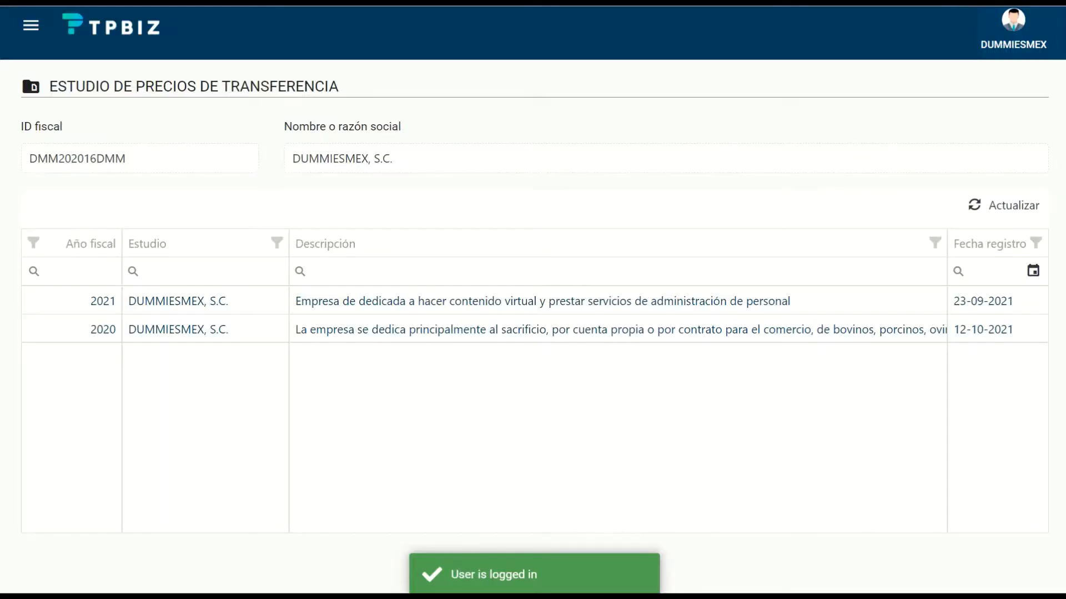
Step: Open the 2020 study of DUMMIESMEX, S.C. at its Activos, Funciones y Riesgos section and look through the list of group functions
click(178, 330)
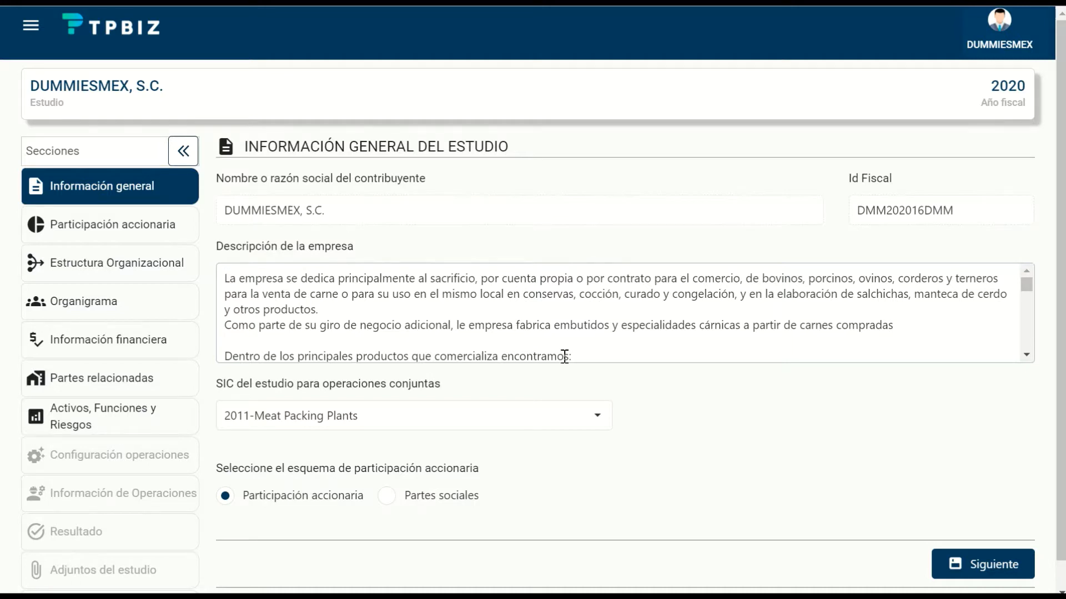
click(117, 420)
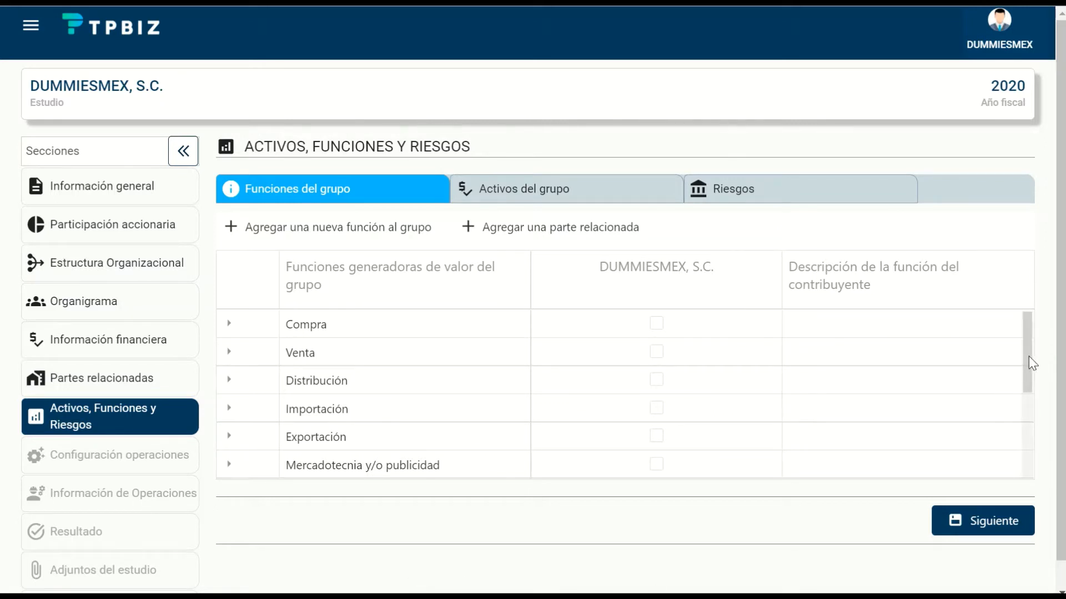
scroll(1027, 361, down, 2)
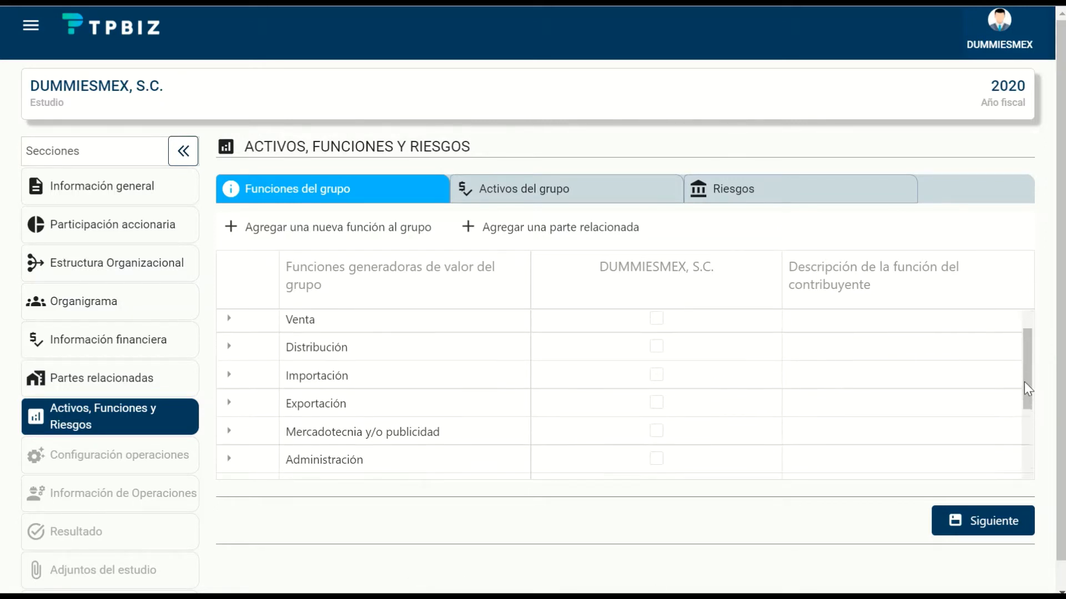
drag(1023, 394, 1022, 359)
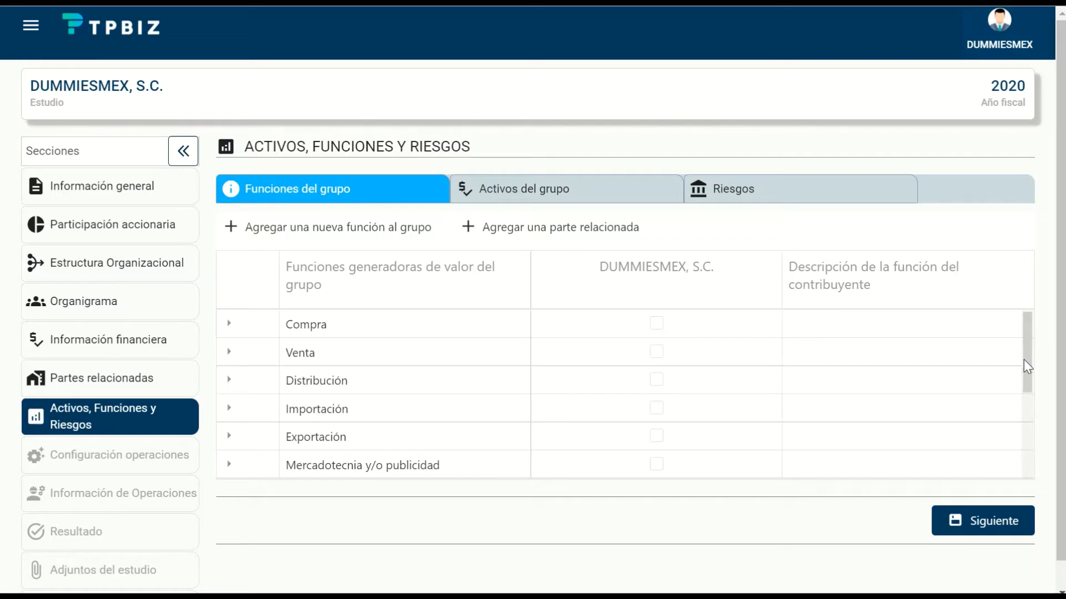
drag(1023, 361, 1009, 470)
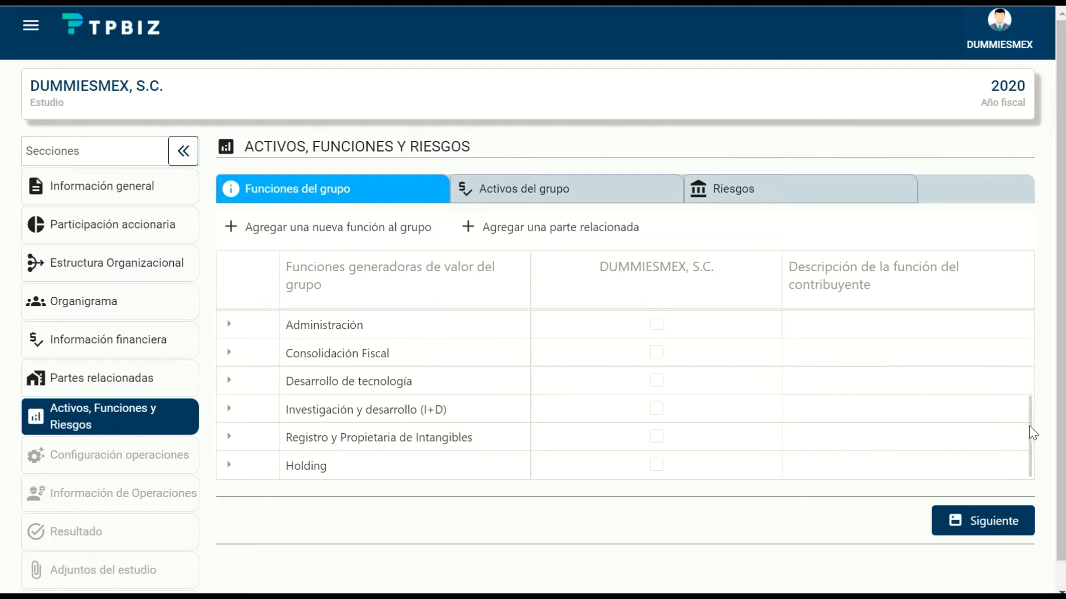
drag(1028, 424, 1020, 331)
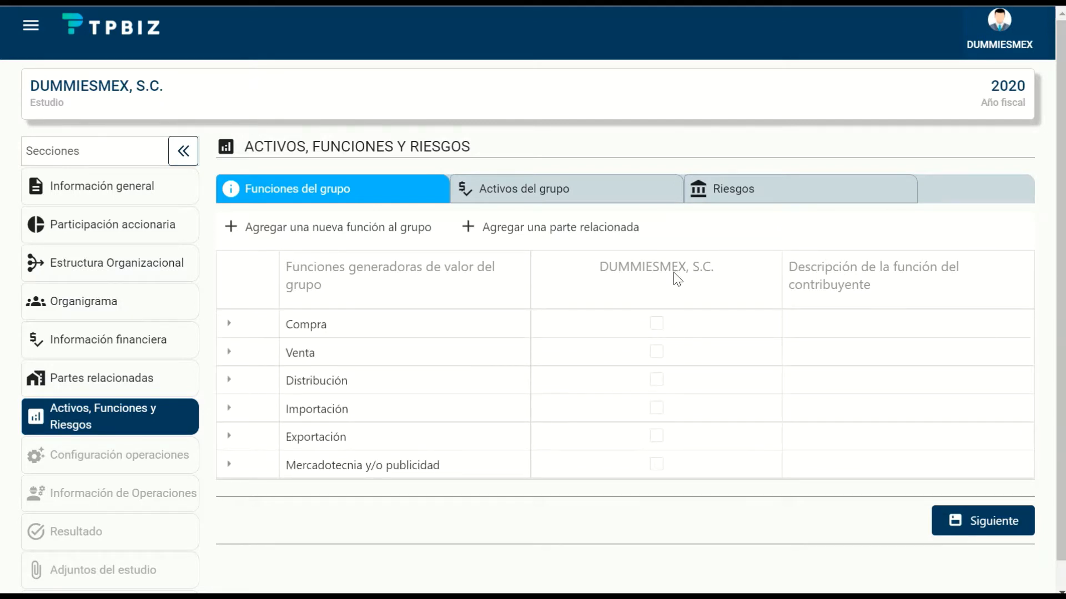
Step: Mark only Compra, not Venta, as a function performed by DUMMIESMEX, S.C
click(656, 325)
click(654, 354)
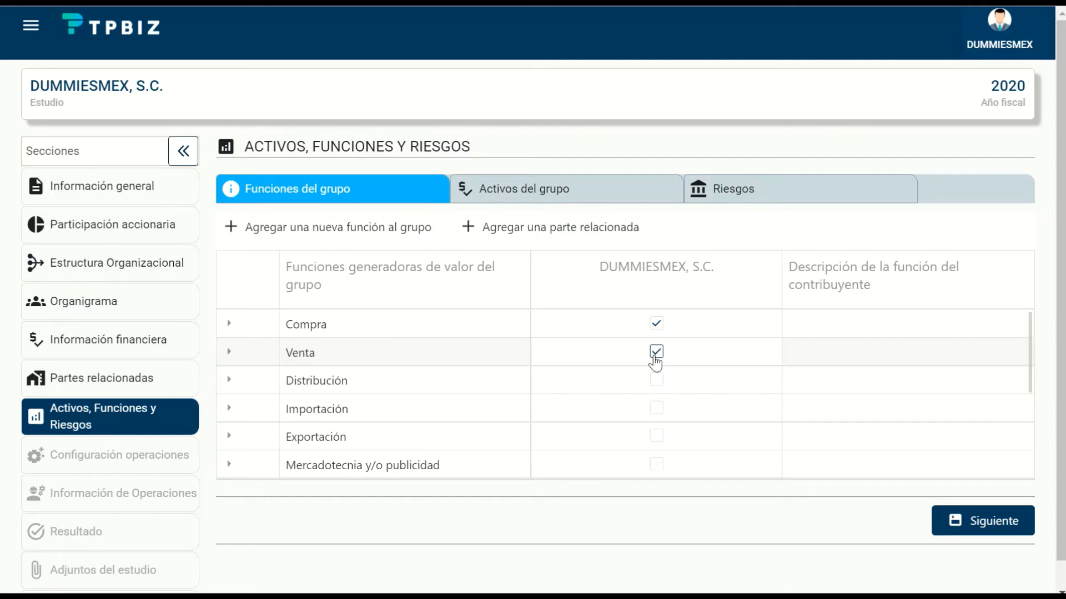
click(655, 354)
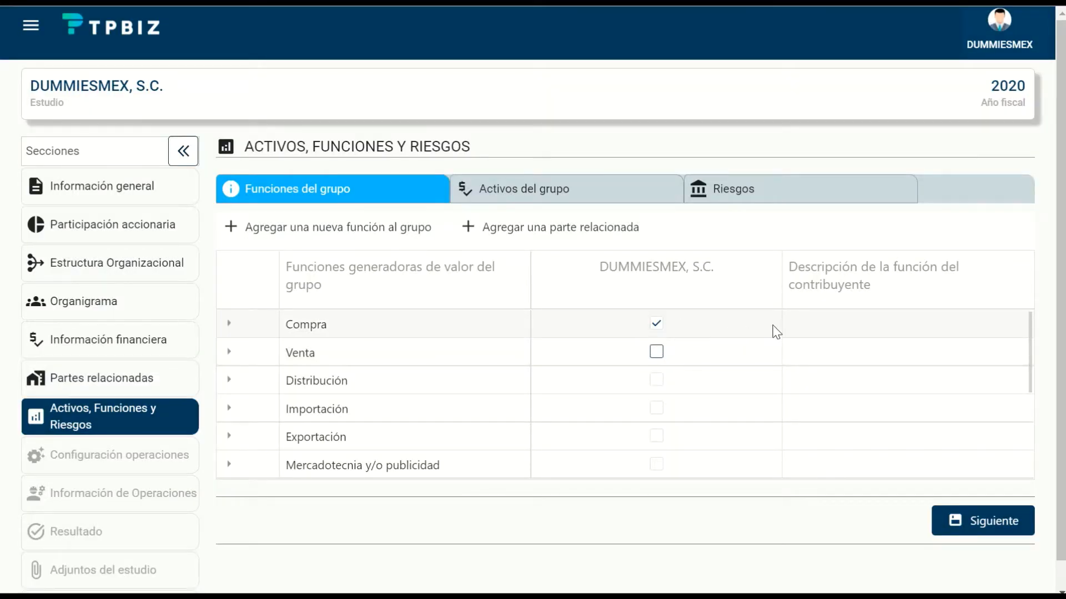
Step: Begin the taxpayer's Compra function description with "La empresa se dedica a la compra de ganado para las empresas del grupo"
click(810, 329)
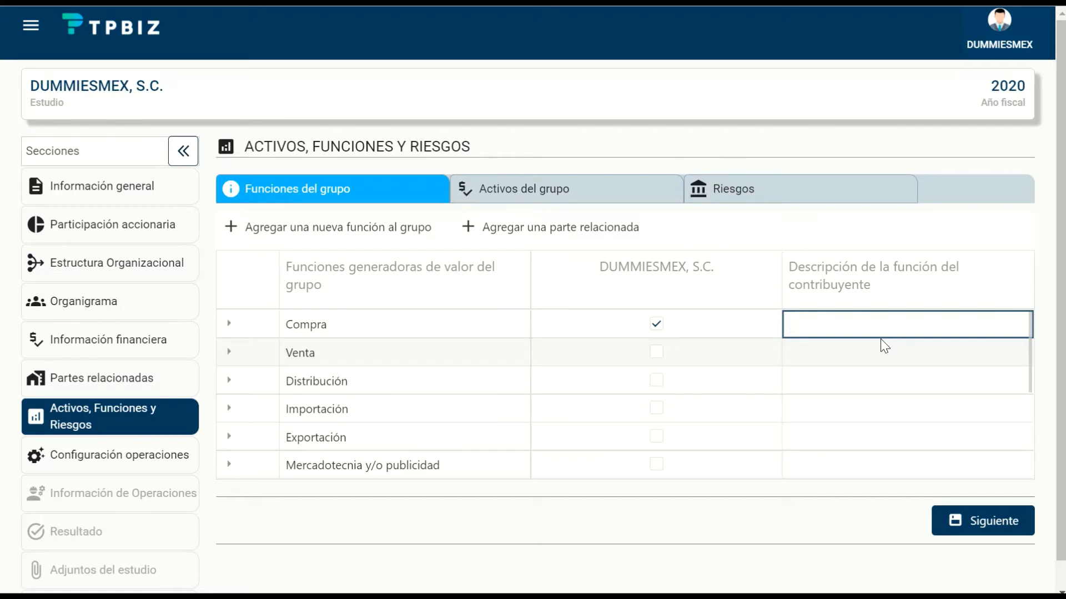
text(La empresa se dedica a la compr)
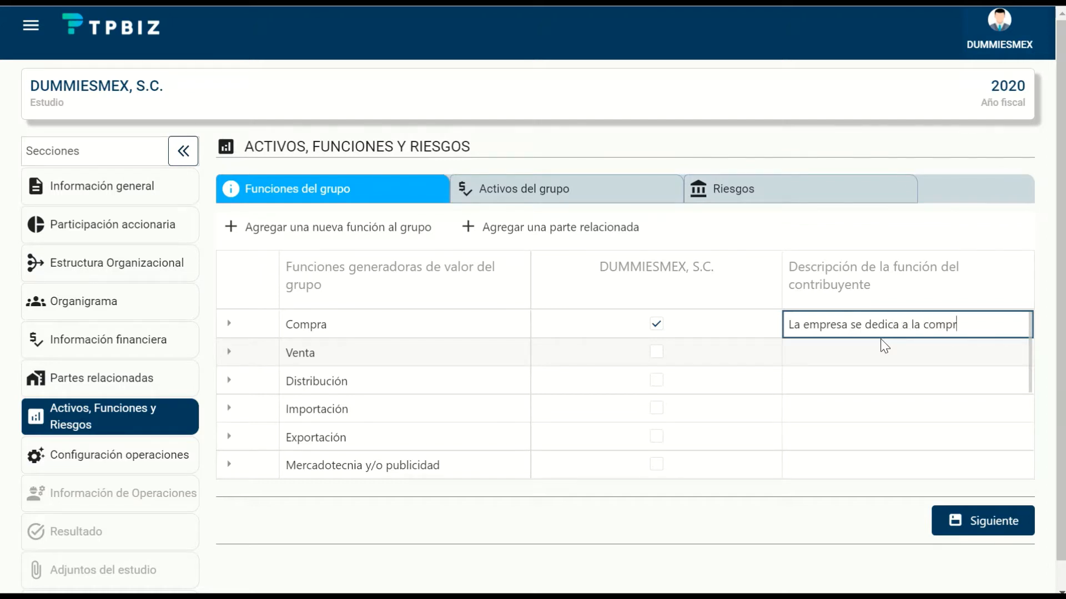
text(a de ganado pa)
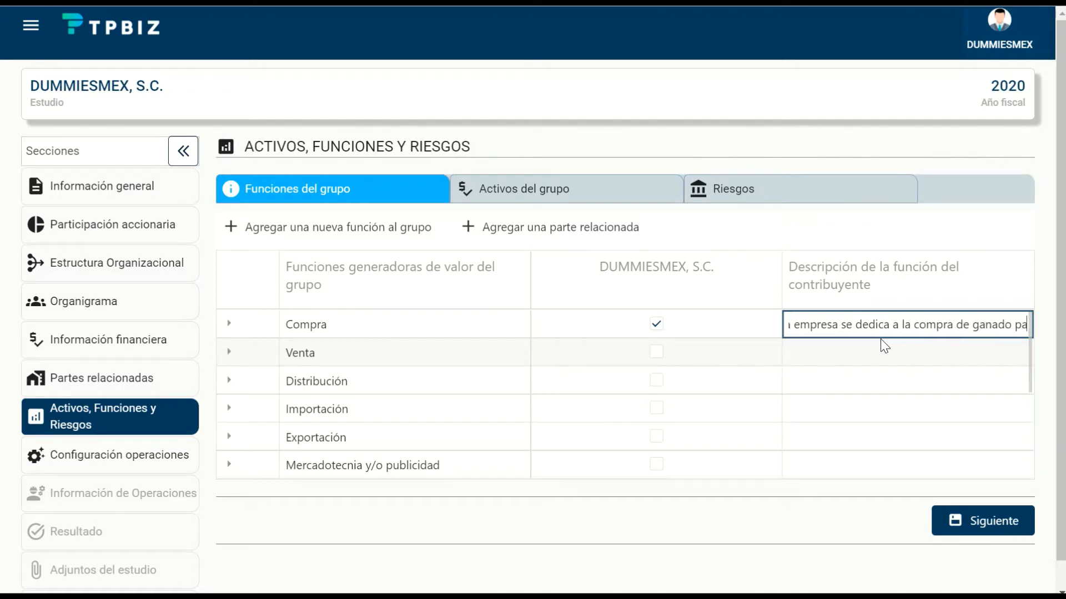
text(ra las empresas)
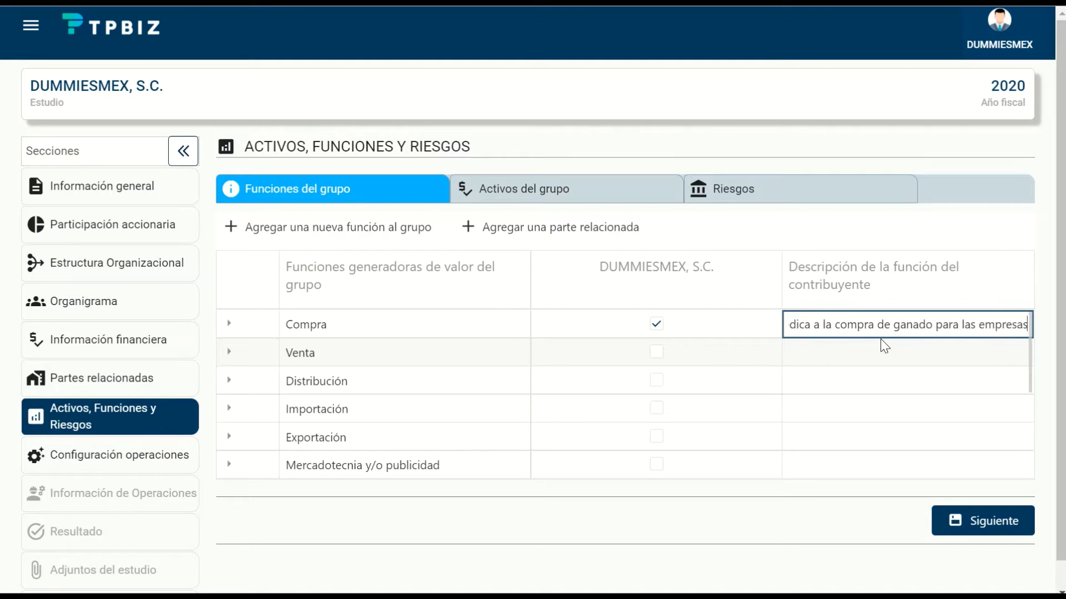
text( del grupo)
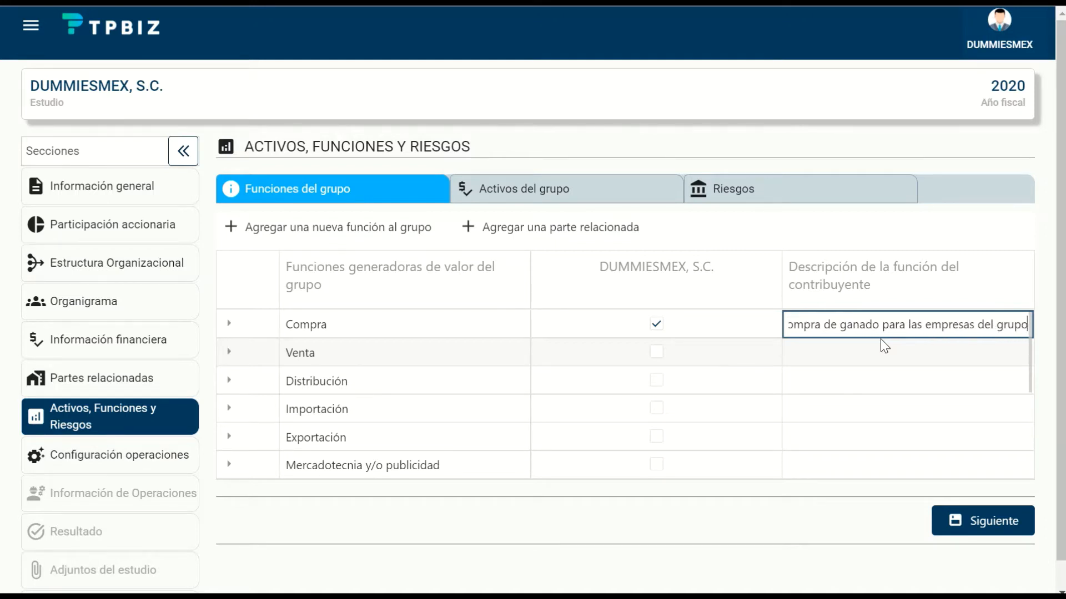
Step: Continue the Compra description with ", por dicha función cobra un argen de utildad del 5% a sus PArtes Relacionadas"
text(, por)
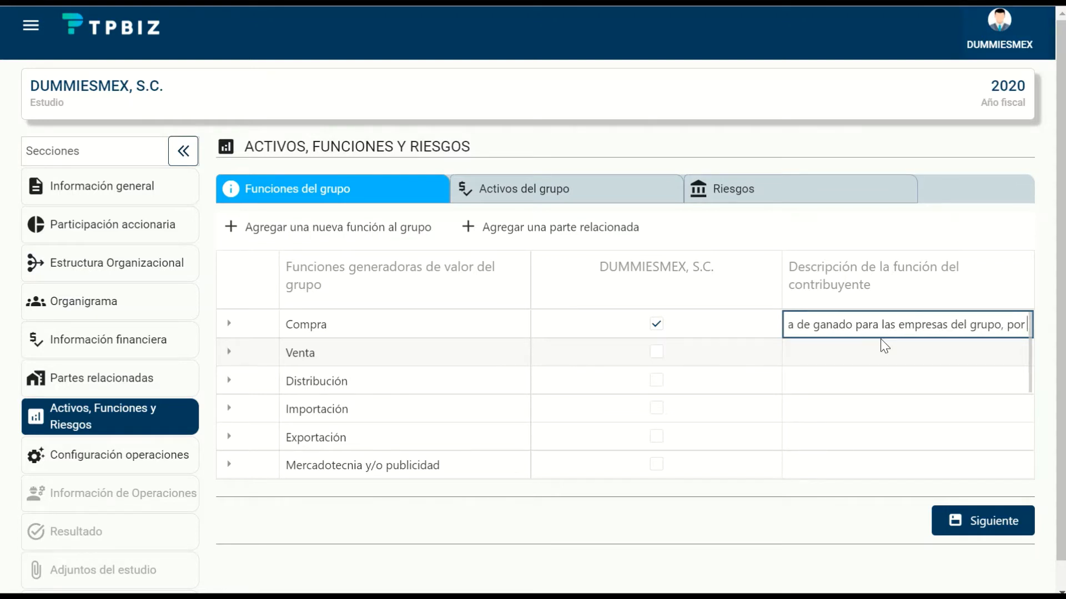
text( dicha func)
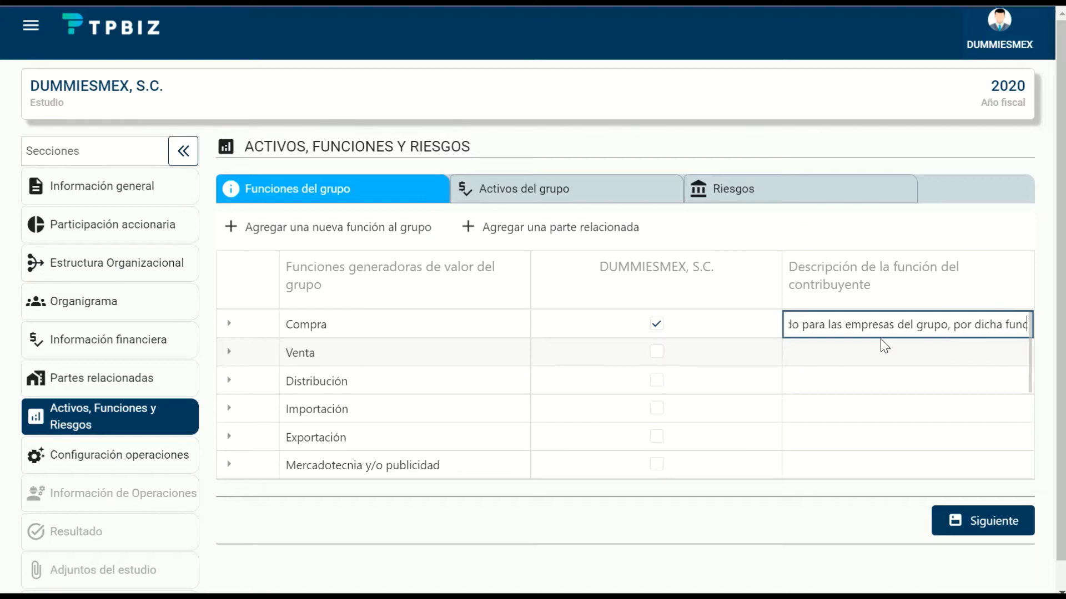
text(ión cobr)
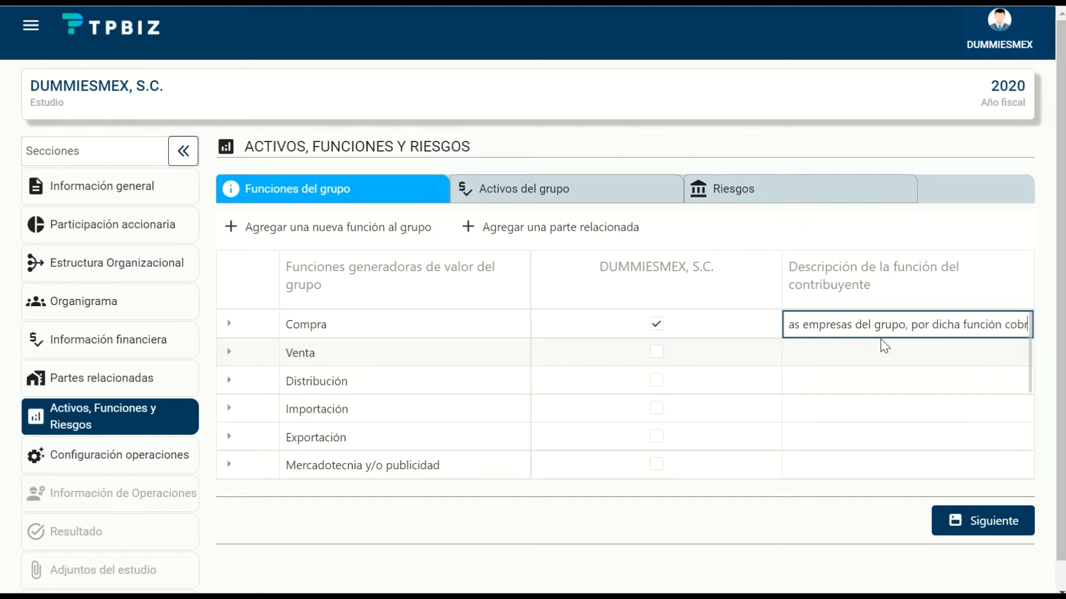
text(a un ar)
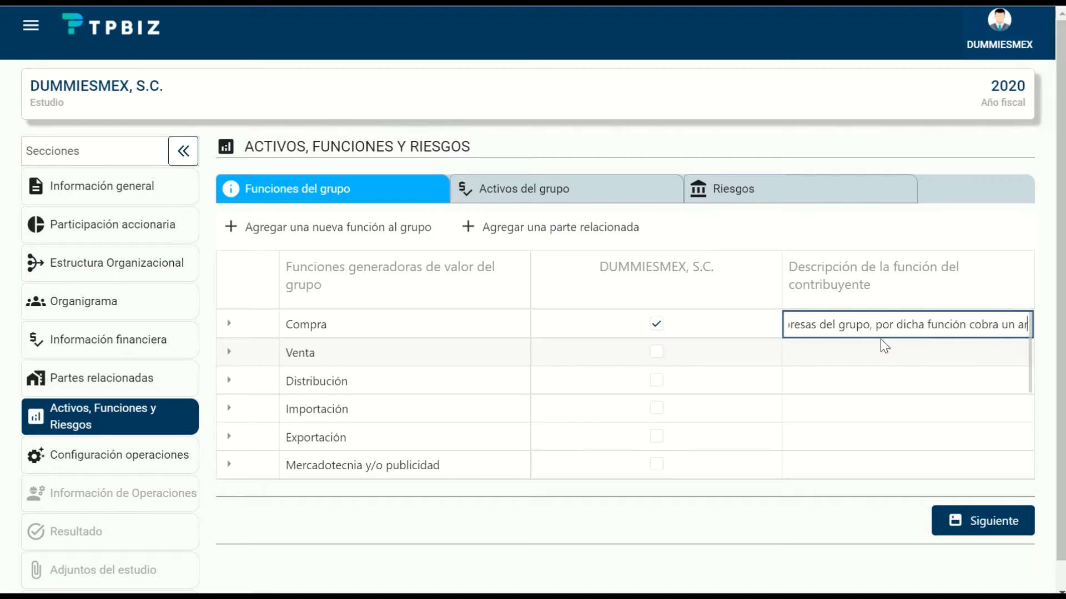
text(gen de utildad)
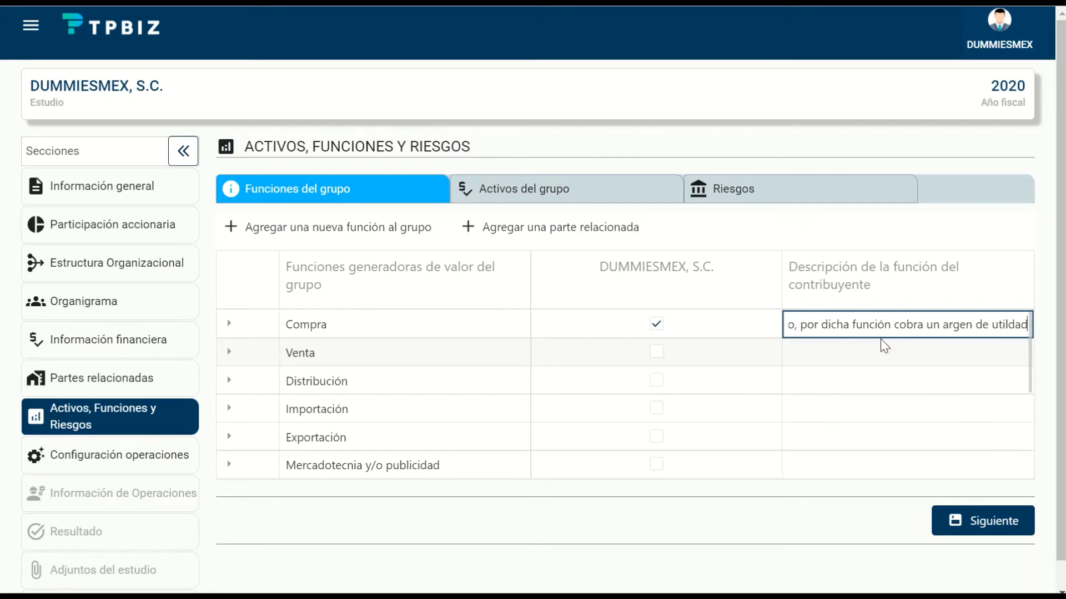
text( del 5%)
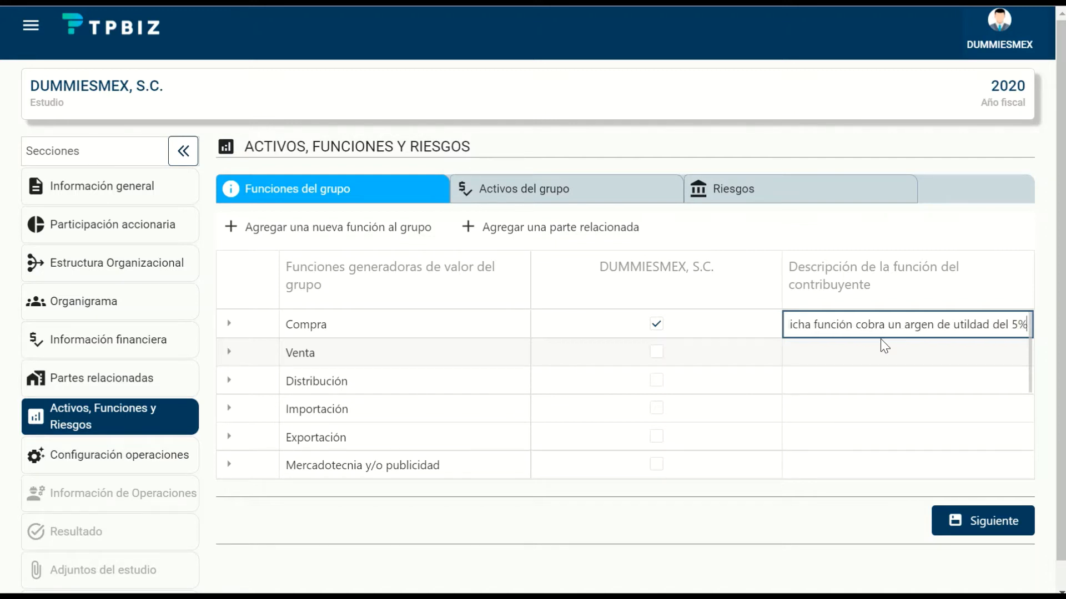
text( a)
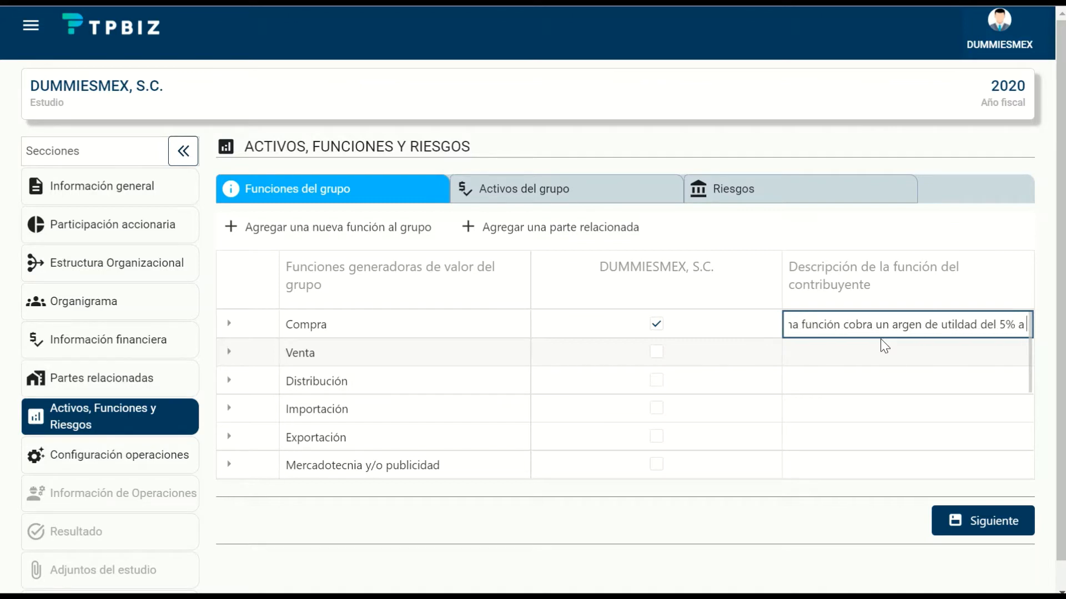
text( sus)
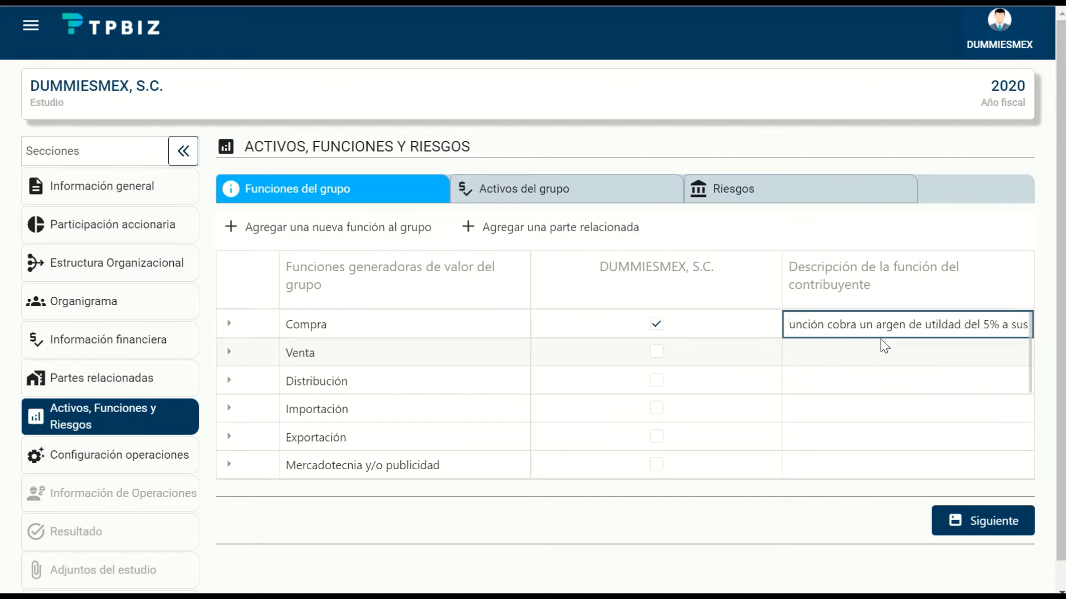
text( PArtes)
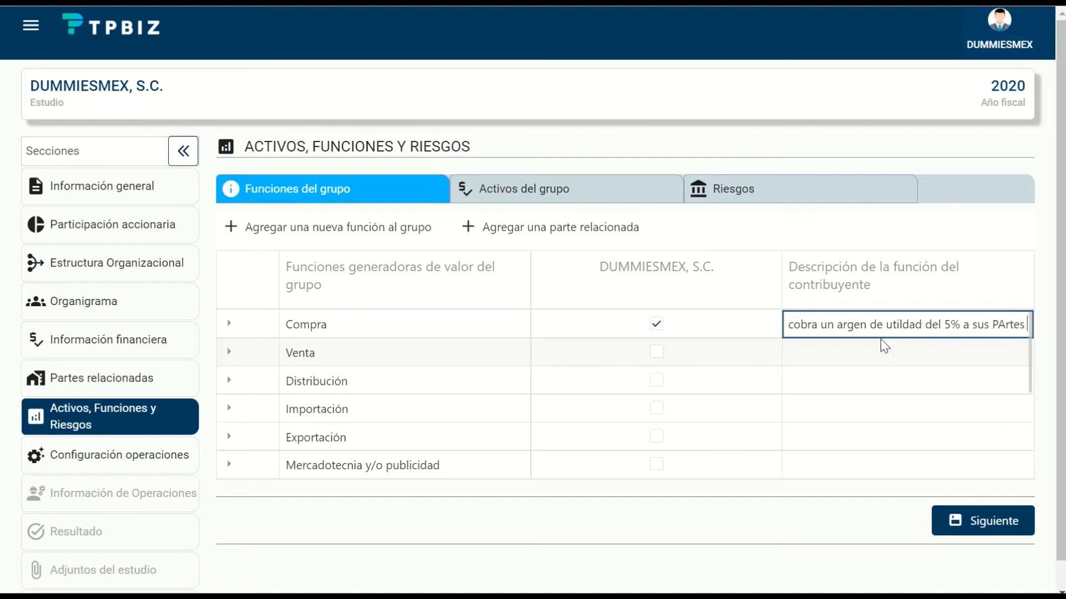
text( Relacionadas)
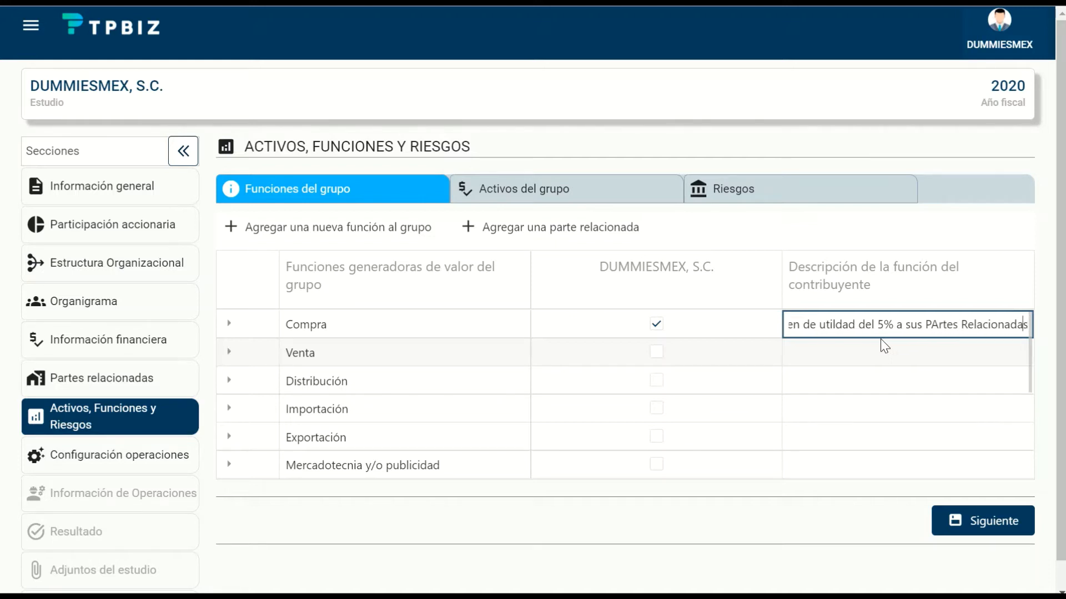
Step: Correct "PArtes" to "Partes" in the Compra description and commit the text
key(Left)
key(Left)
key(Left)
key(Left)
key(Left)
key(Left)
key(Left)
key(Left)
key(Left)
key(Left)
key(Left)
key(Left)
key(Left)
key(Left)
key(Left)
key(Left)
key(Left)
key(BackSpace)
text(a)
key(Return)
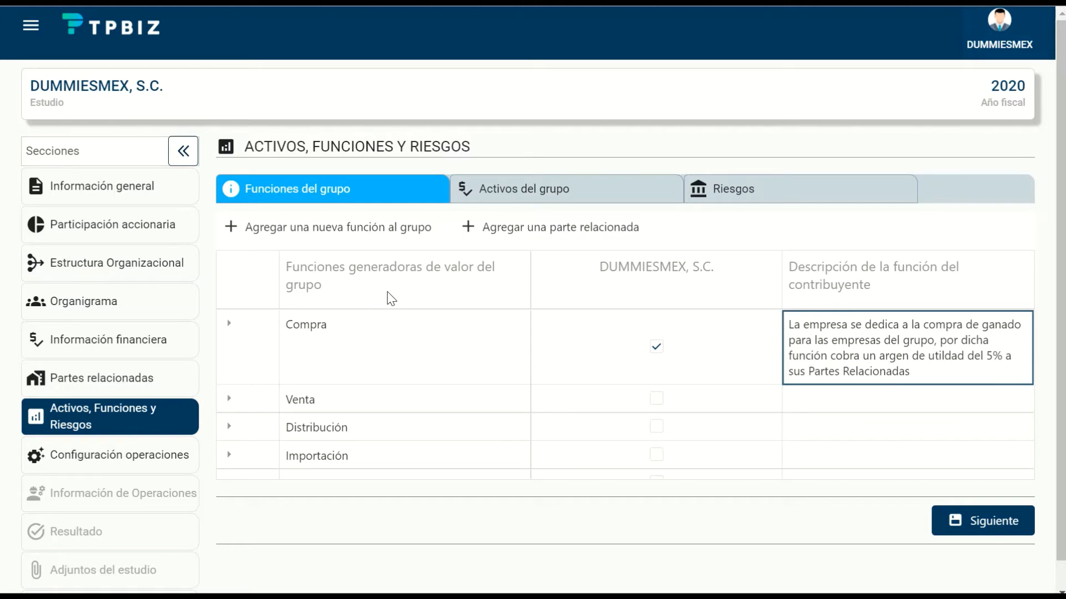
Step: Expand the related parties of the Compra function and add a new related party named EMPRESA 3, S.A. DE C.V
click(228, 325)
scroll(228, 333, down, 1)
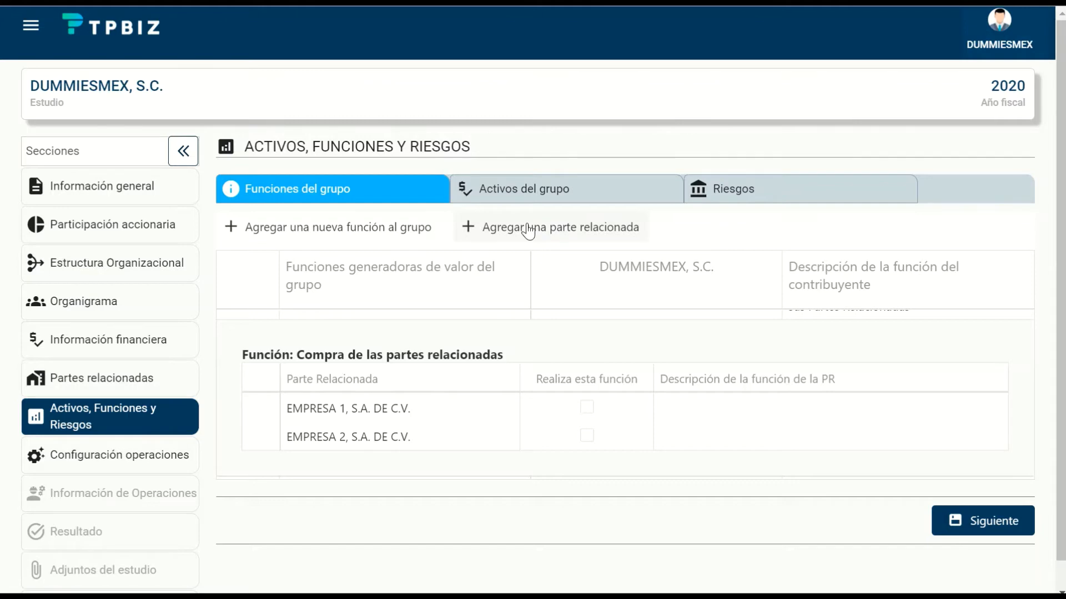
click(484, 230)
click(415, 310)
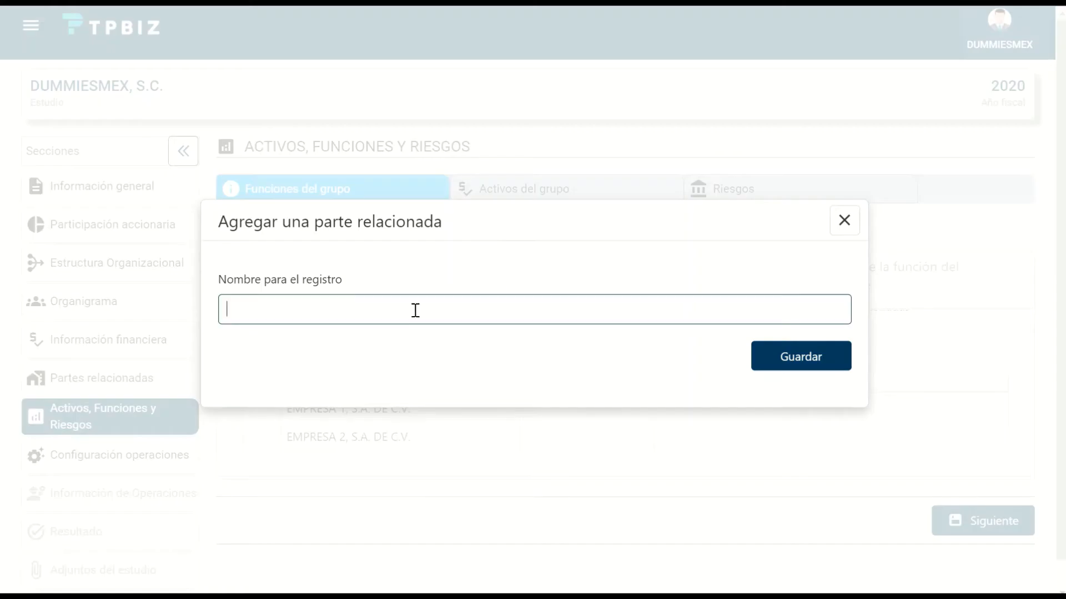
text(EMPRESA 3, S.A. DE C.V.)
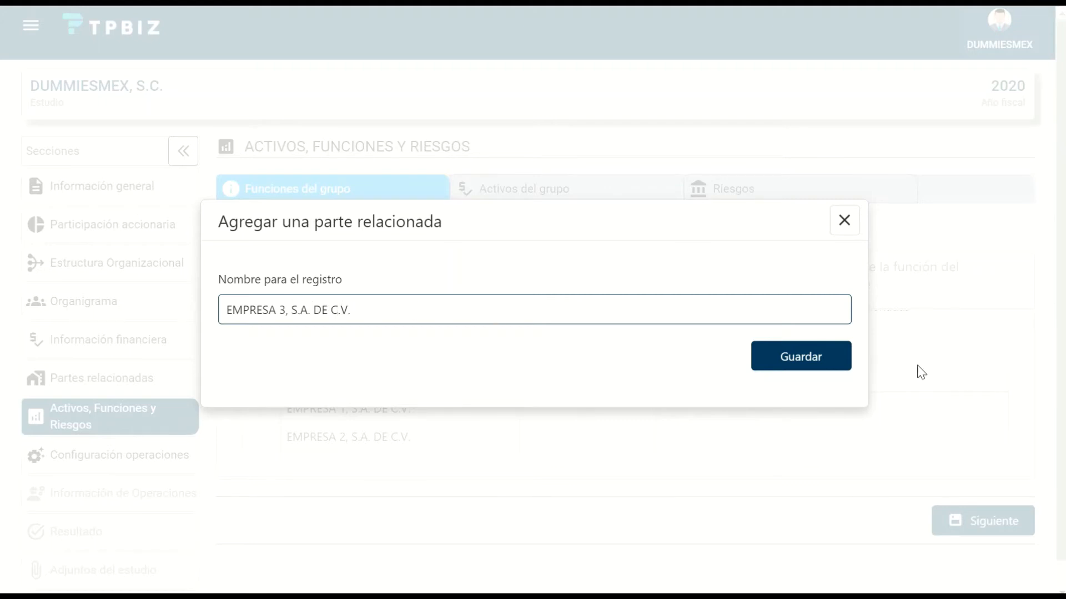
click(827, 369)
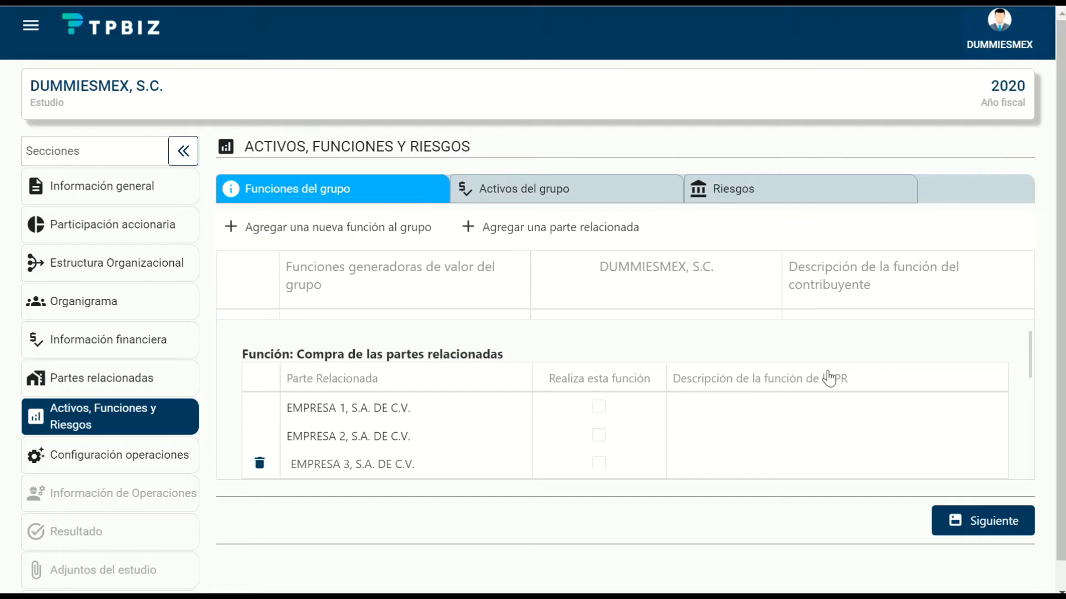
Step: Mark EMPRESA 3 as performing Compra and begin its description with "Empresa 3 en la encargada de adquirir papelería para todas las empresas del"
scroll(829, 379, down, 2)
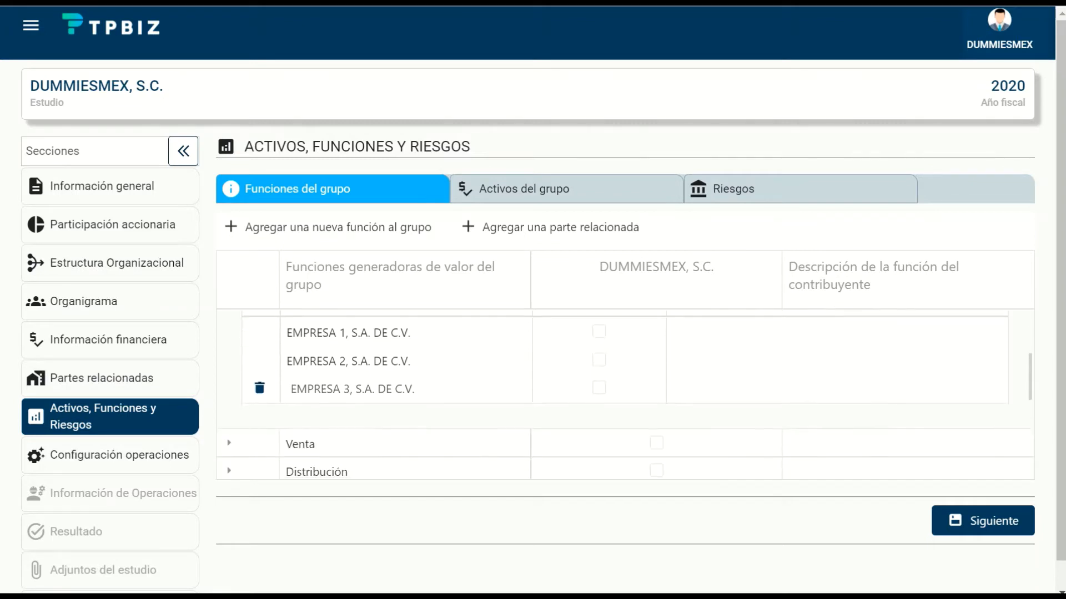
scroll(625, 395, up, 1)
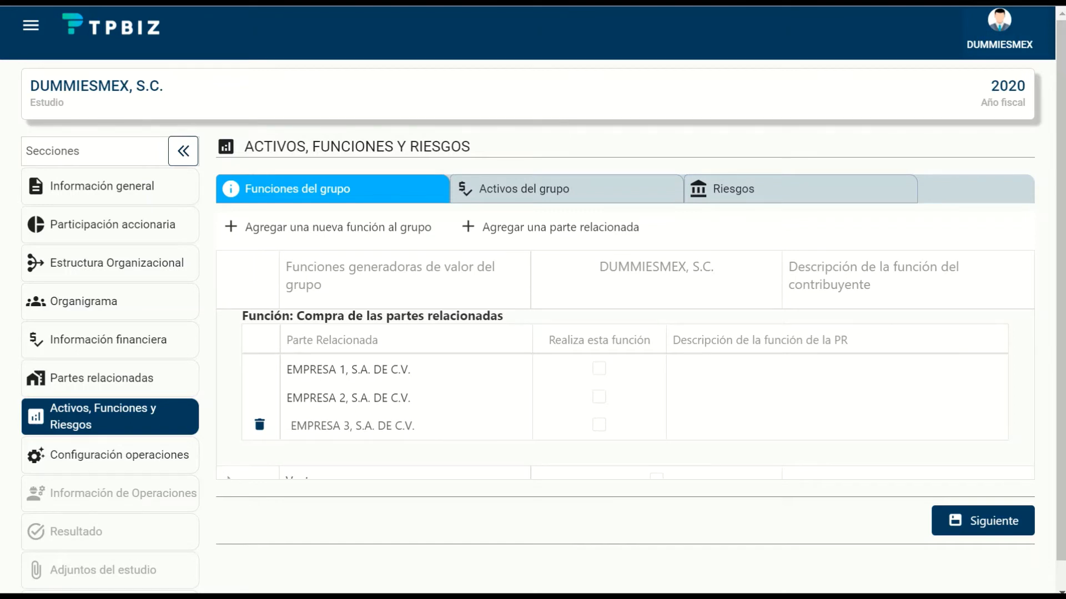
click(599, 425)
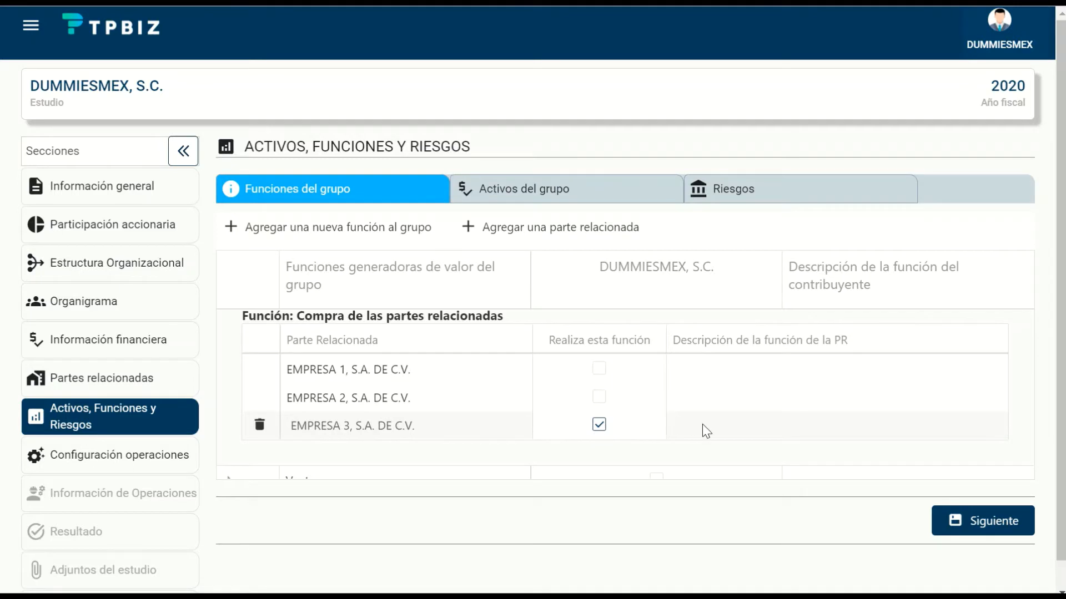
click(702, 425)
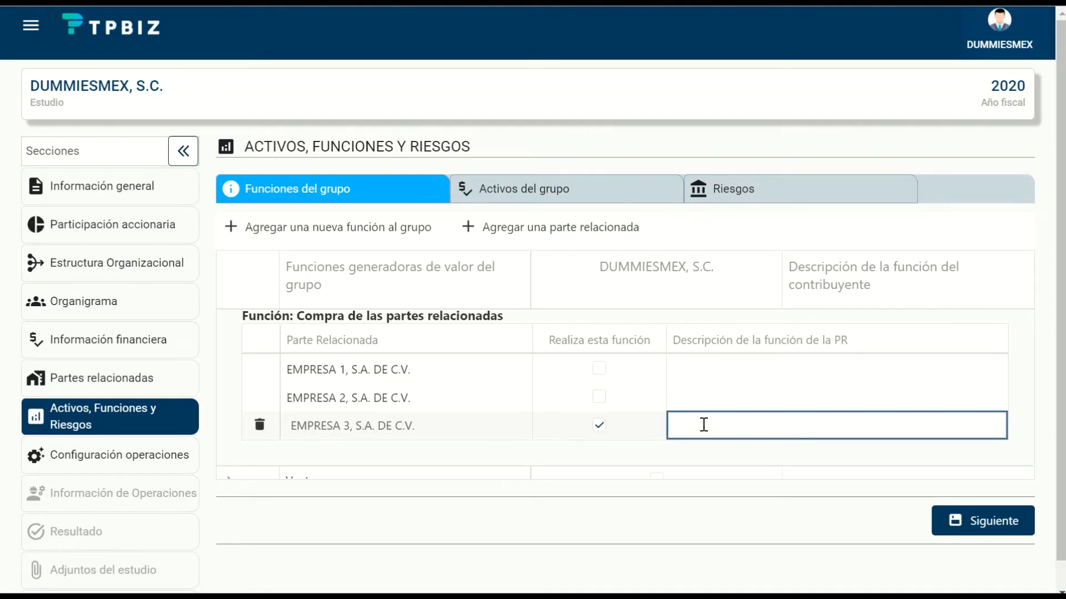
text(Empresa 3 en la encargada de ad)
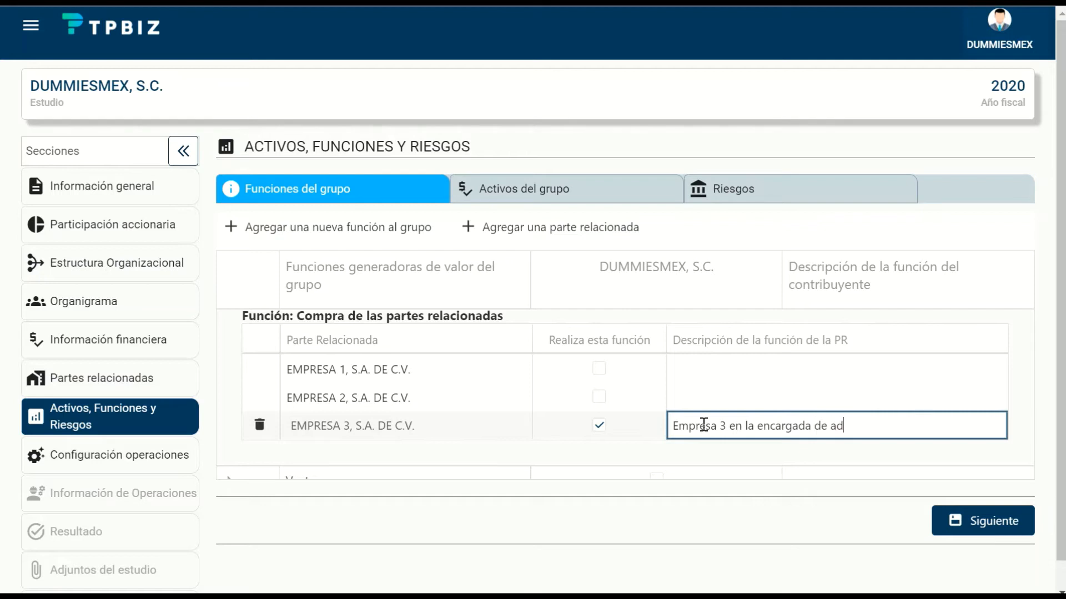
text(quirir papelería pa)
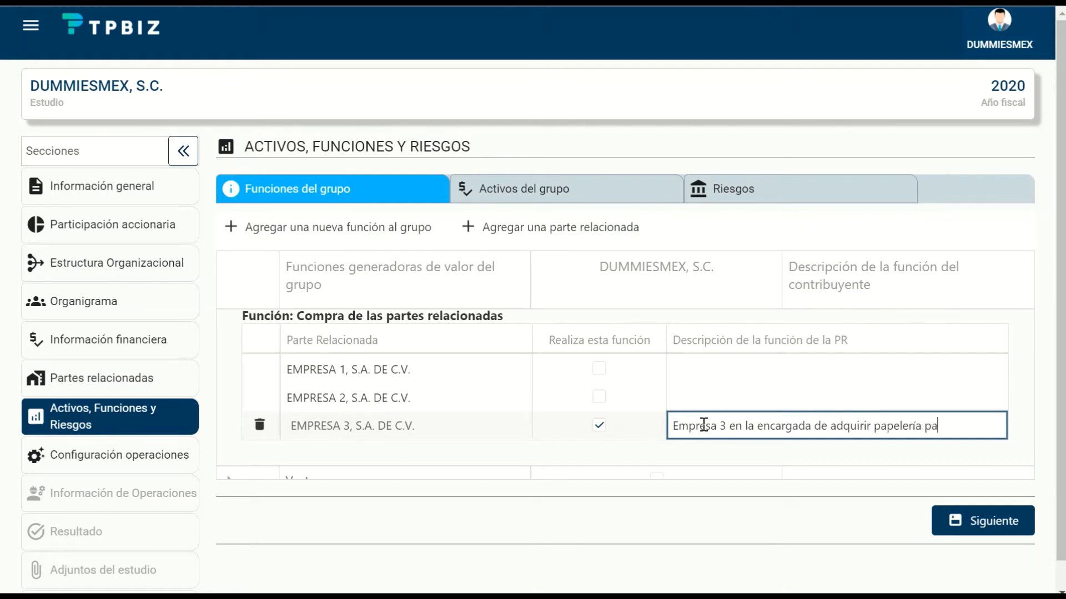
text(ra todas las em)
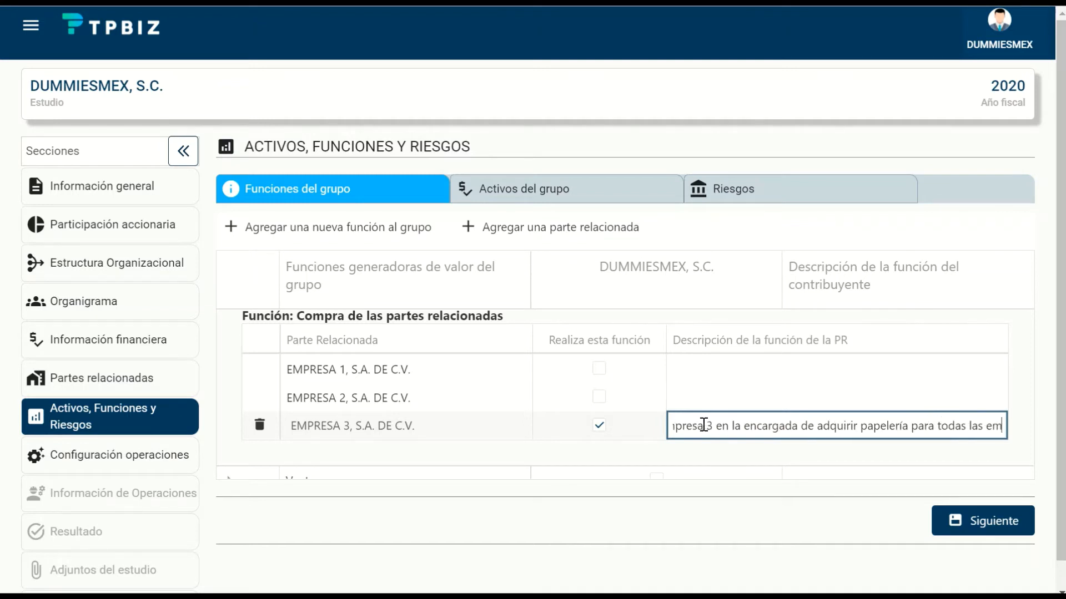
text(presas del g)
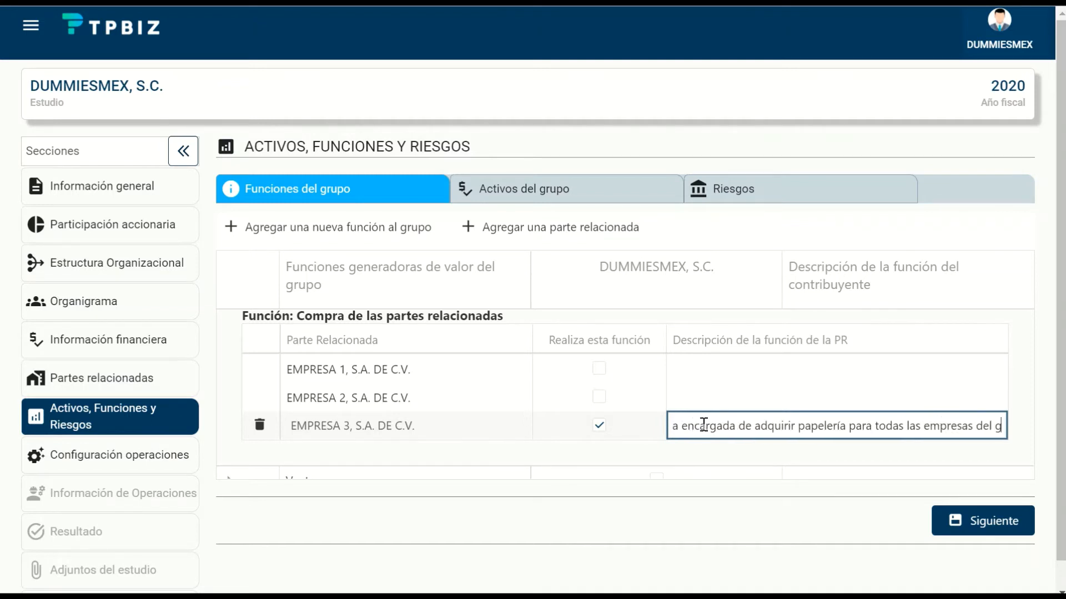
Step: Continue EMPRESA 3's Compra description with "grupo, por esta función no cobra una contraprestación a sus PArtes Relacionadas"
text(rupo. por est)
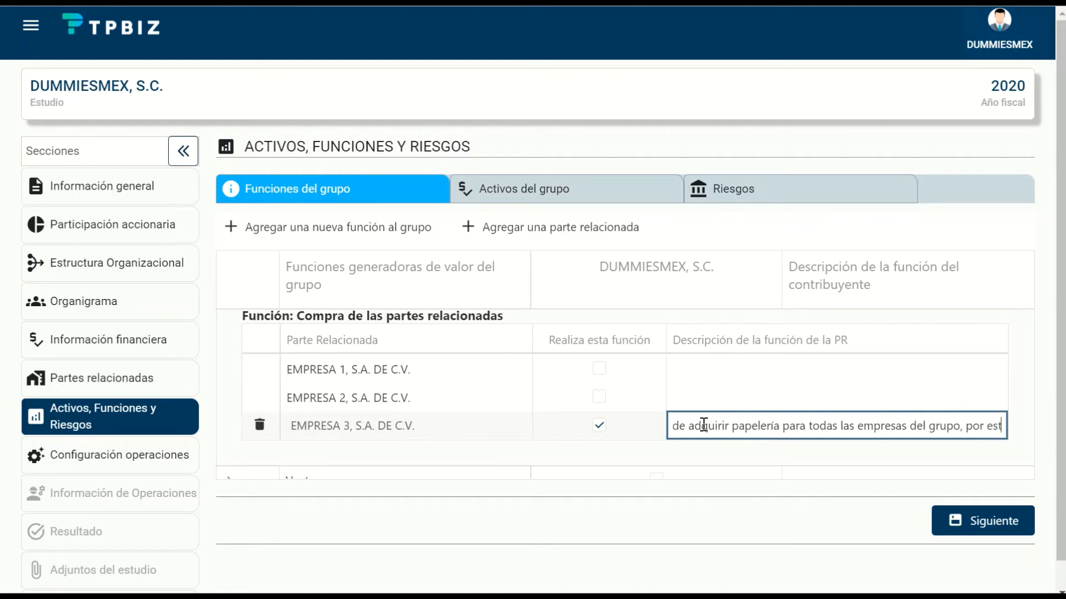
text(a función no cobra una contrap)
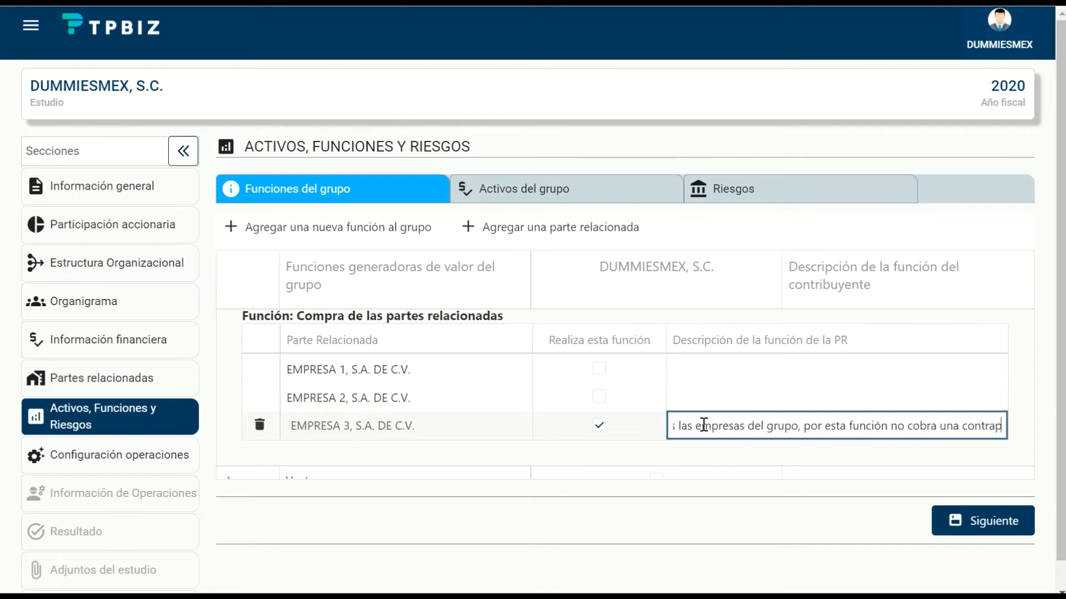
text(n a)
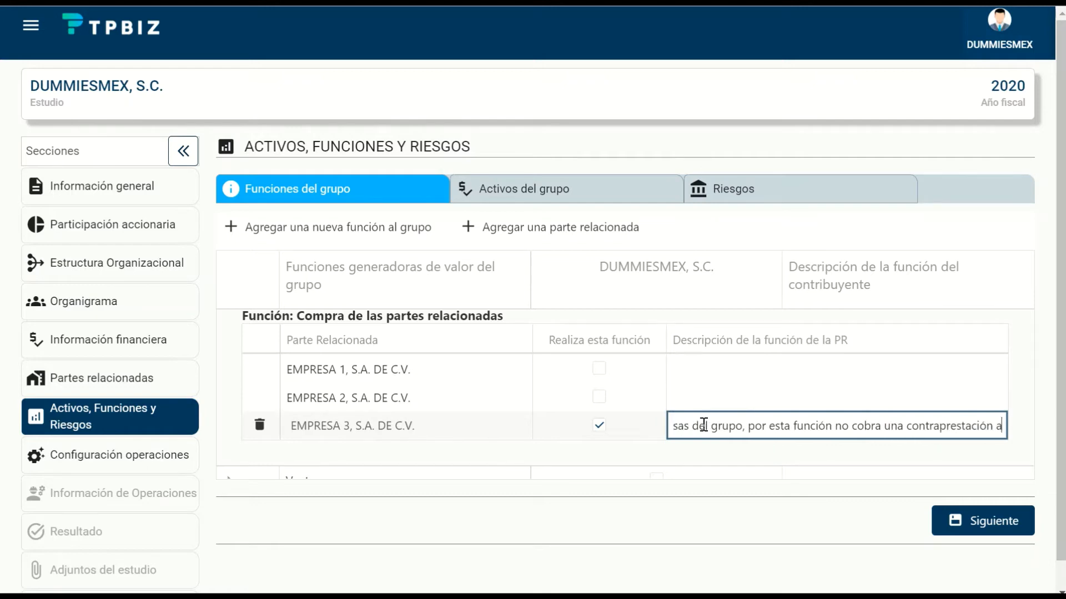
text( sus P)
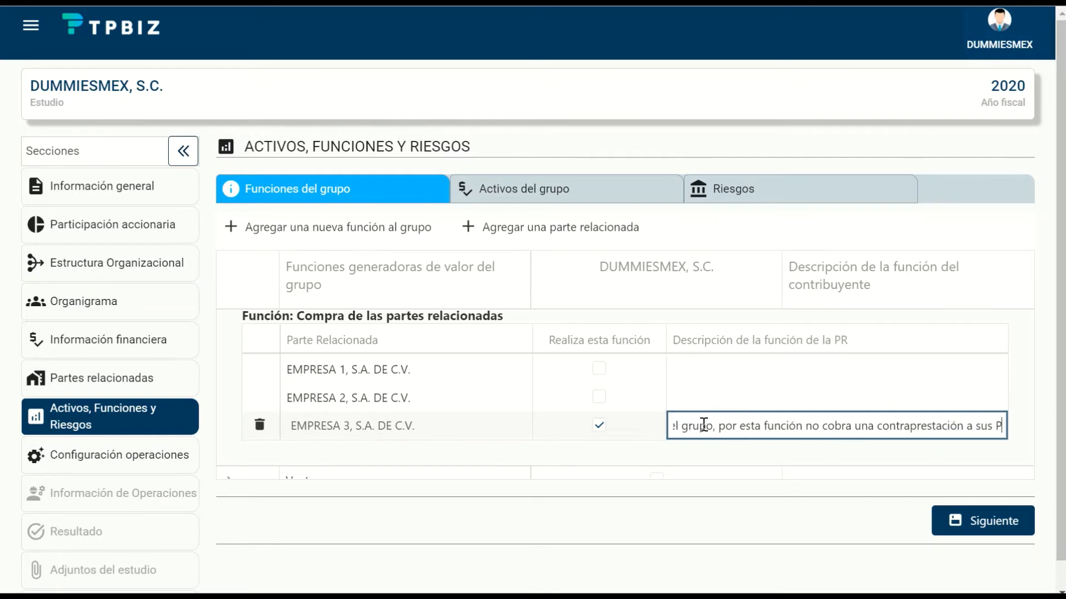
text(Artes Relacionadas)
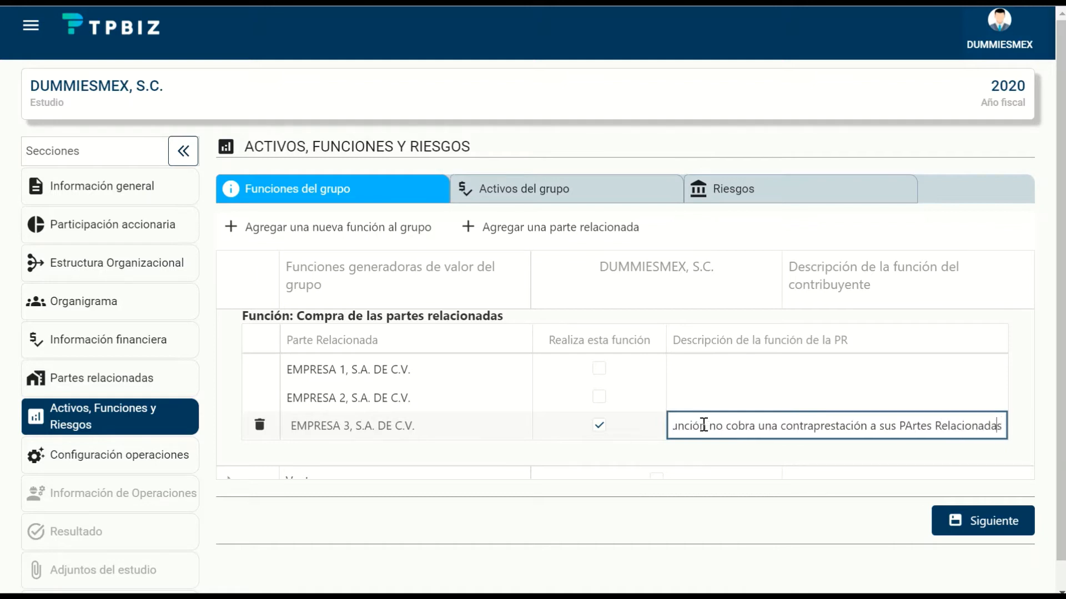
Step: Correct "PArtes" to "Partes" in EMPRESA 3's Compra description and commit the text
key(Left)
key(Left)
key(Left)
key(Left)
key(Left)
key(Left)
key(Left)
key(Left)
key(Left)
key(Left)
key(Left)
key(Left)
key(Left)
key(Left)
key(Left)
key(Left)
key(Left)
key(BackSpace)
text(a)
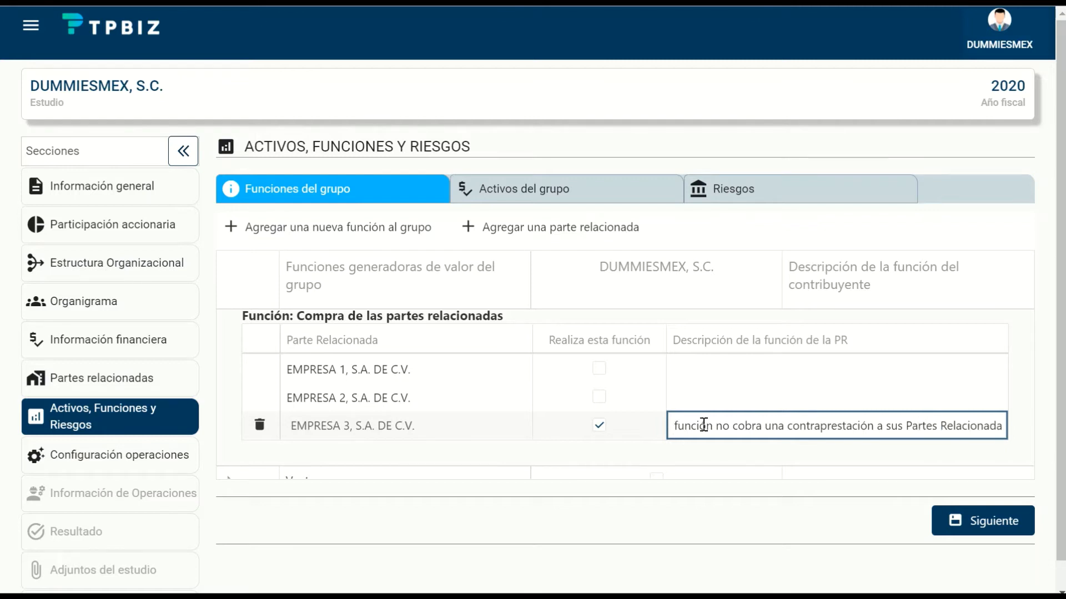
key(Right)
key(Right)
key(Right)
key(Right)
key(Right)
key(Right)
key(Right)
key(Right)
key(Right)
key(Right)
key(Right)
key(Right)
key(Right)
key(Right)
key(Right)
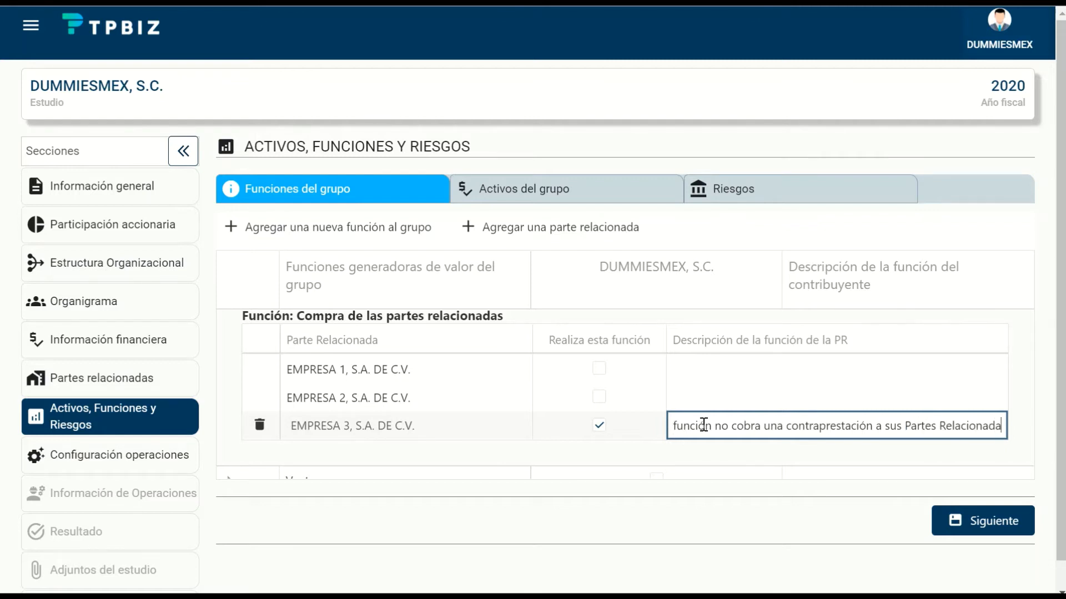
key(Return)
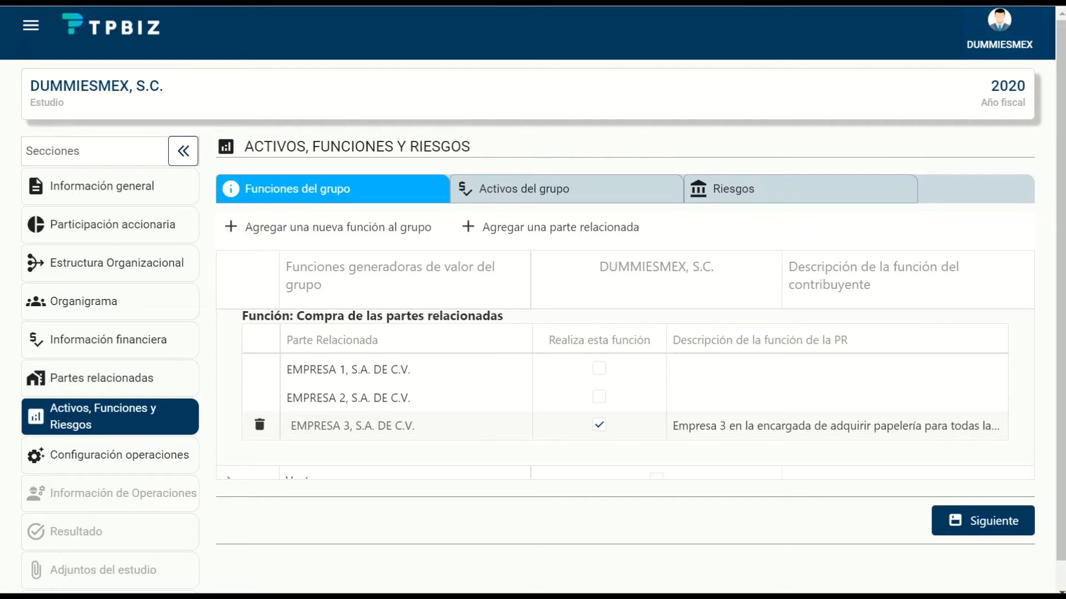
Step: Review the taxpayer and related-party entries of the Compra function, and collapse its related parties
scroll(624, 394, down, 2)
scroll(625, 394, up, 3)
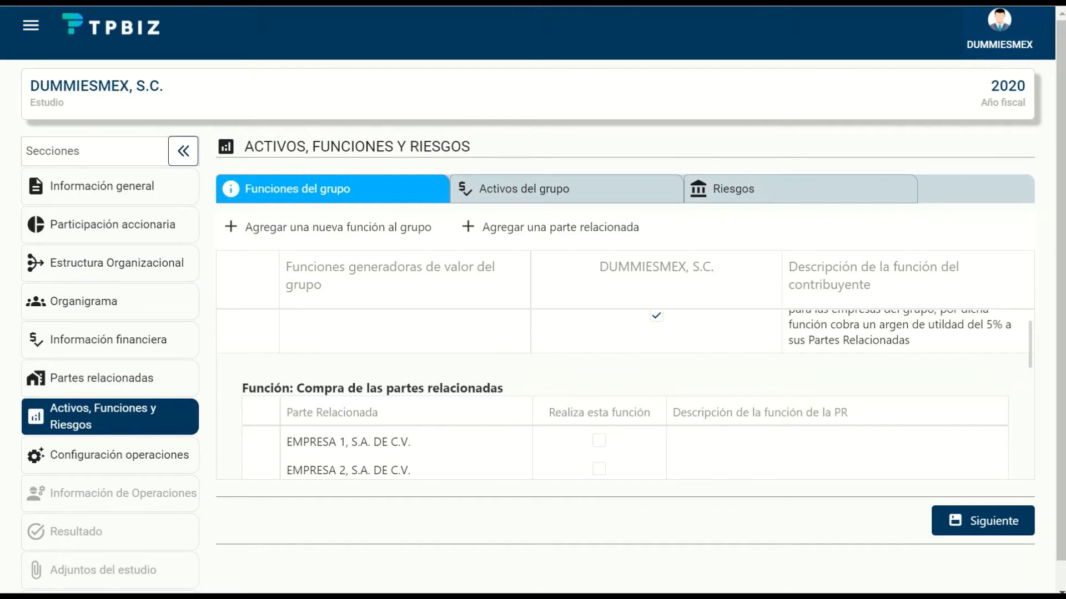
scroll(625, 395, down, 2)
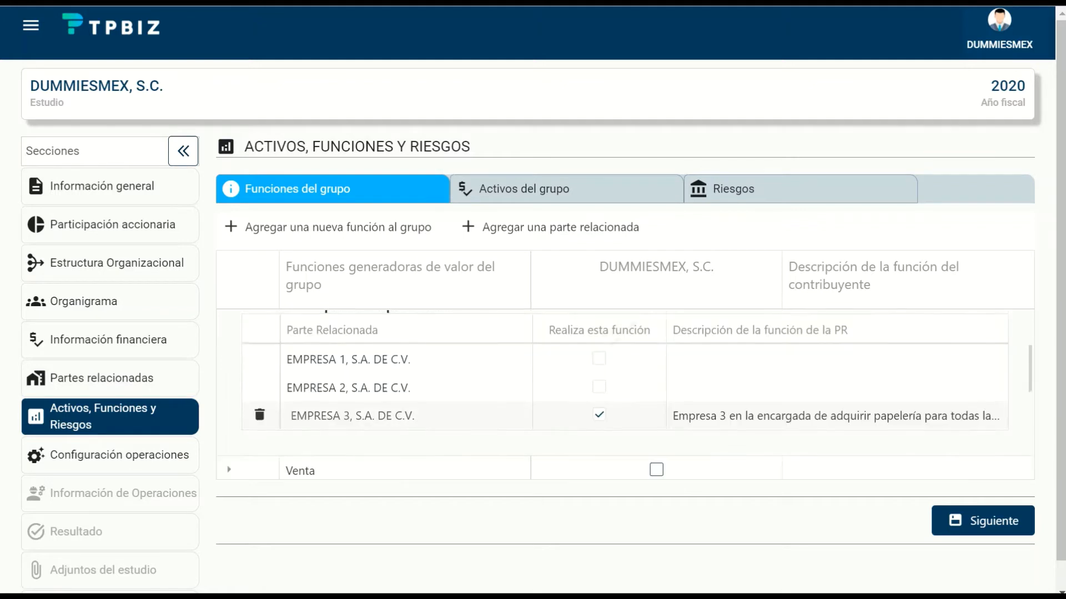
scroll(625, 395, up, 3)
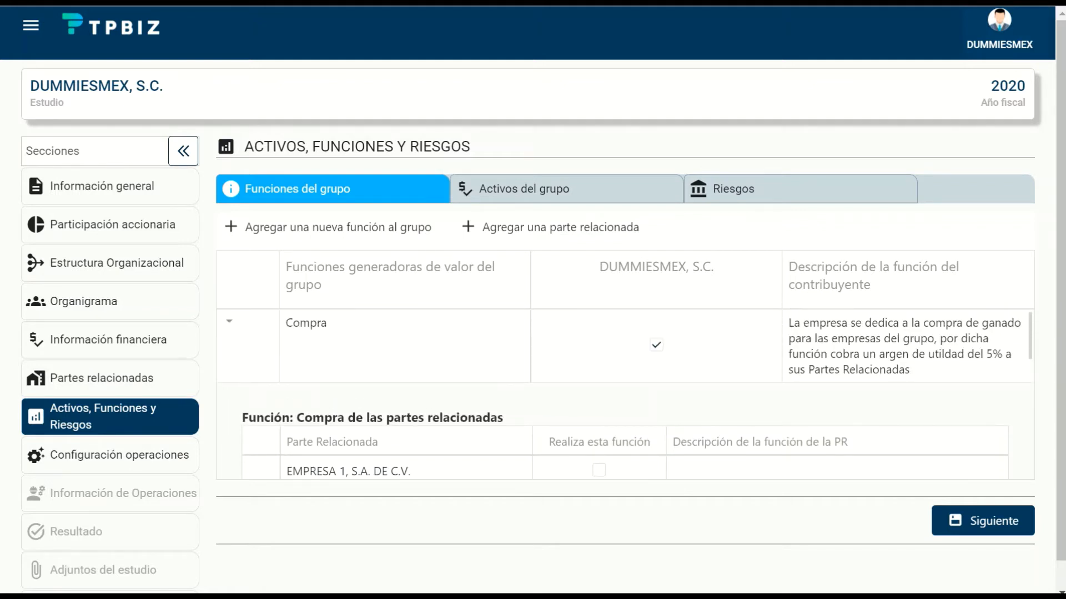
click(229, 322)
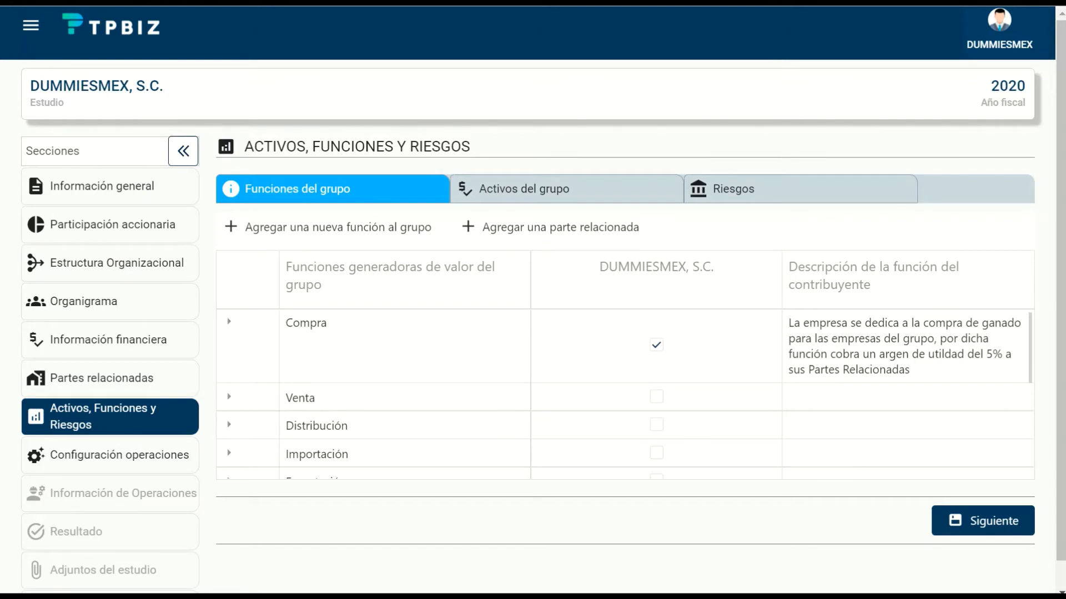
Step: Add a new group function named Cobranza
scroll(625, 395, down, 1)
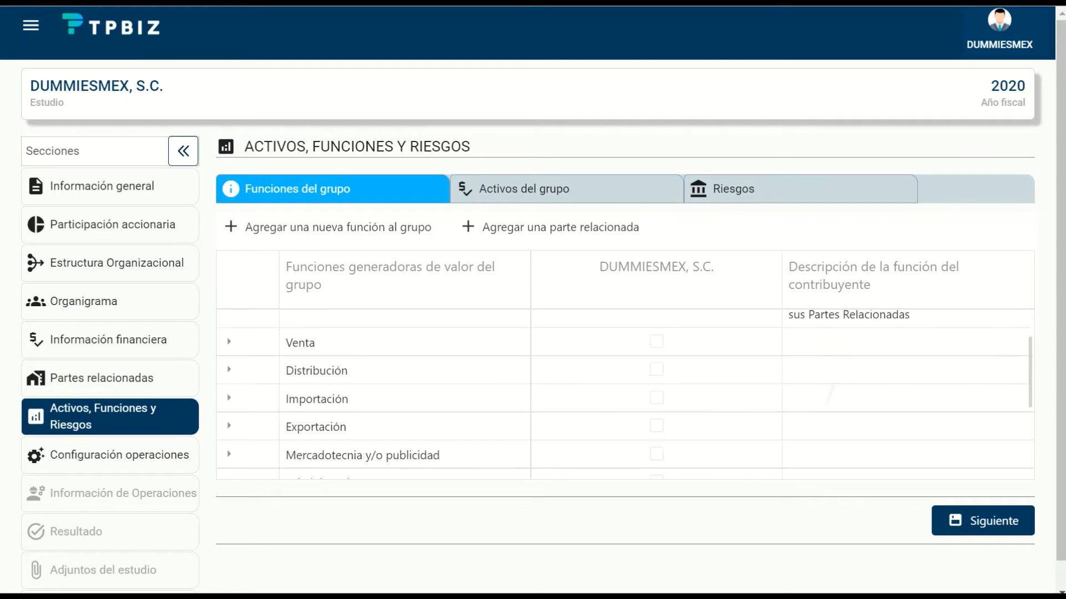
scroll(625, 394, up, 1)
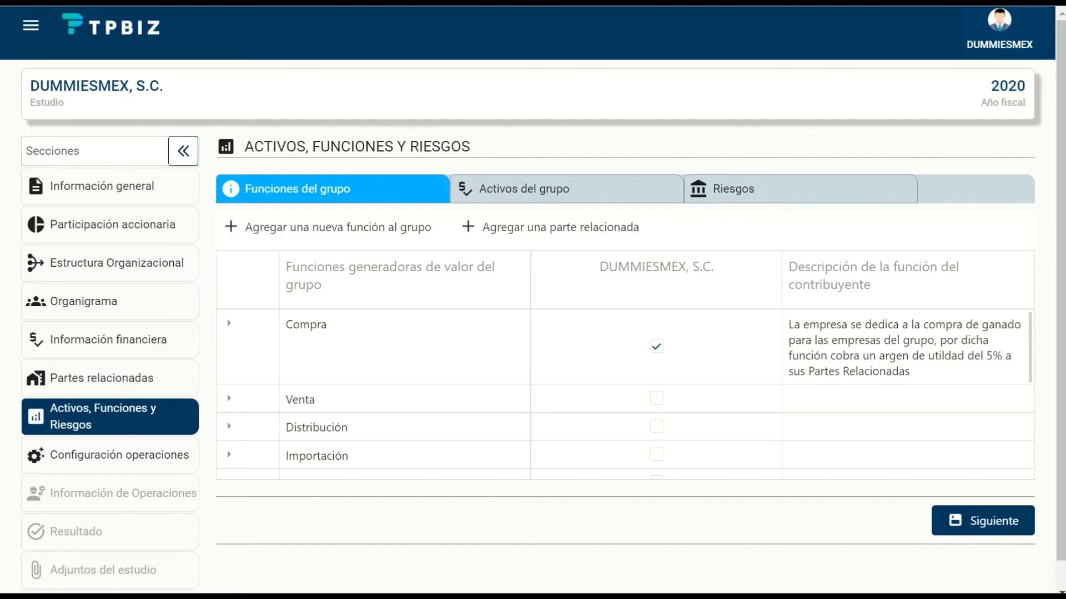
scroll(656, 409, down, 5)
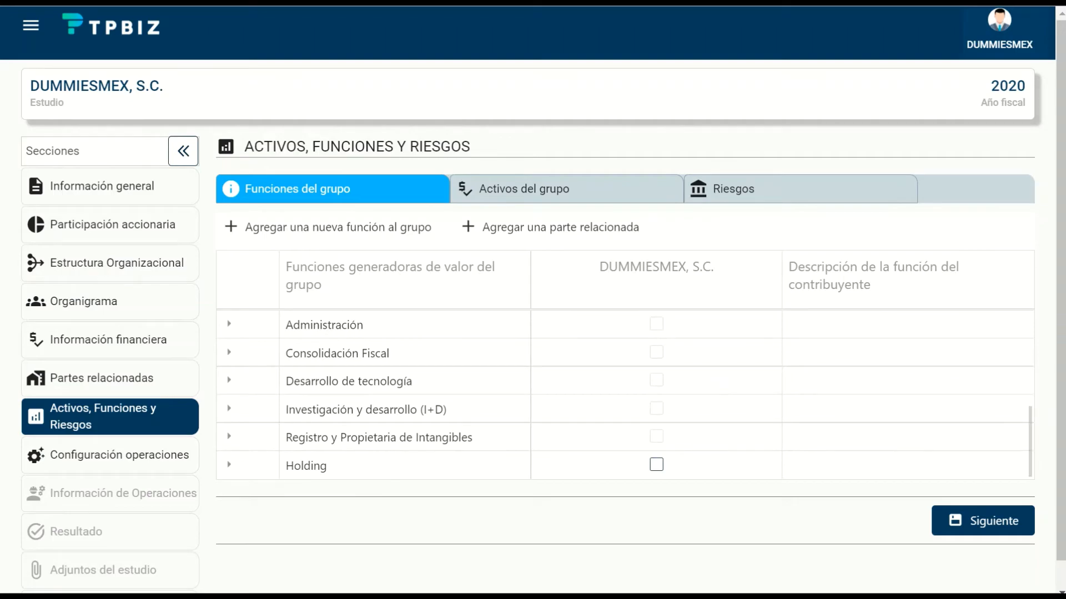
click(339, 227)
click(577, 309)
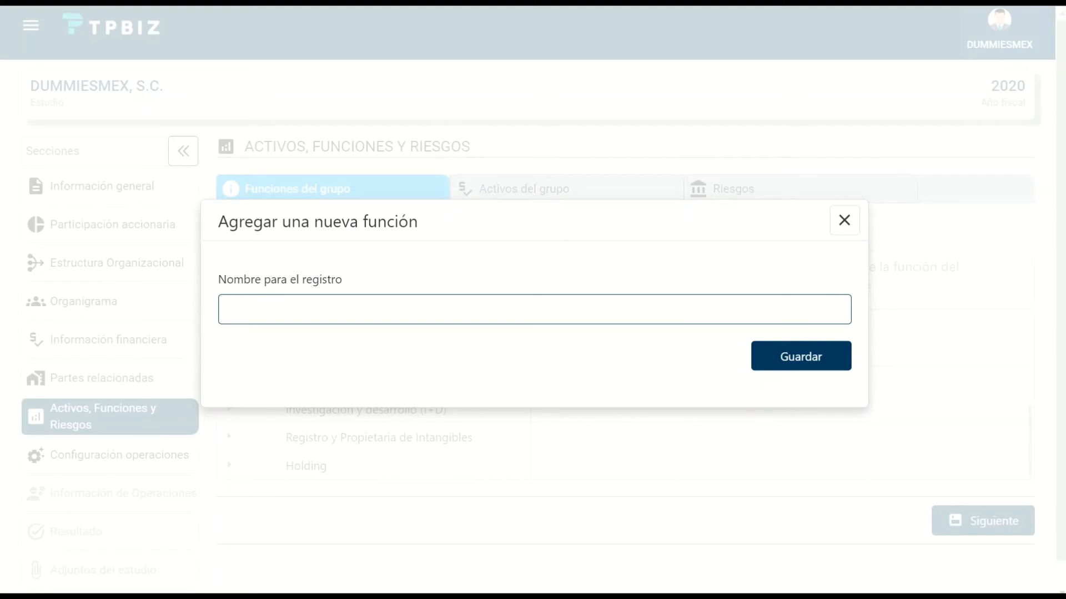
text(Cobranza)
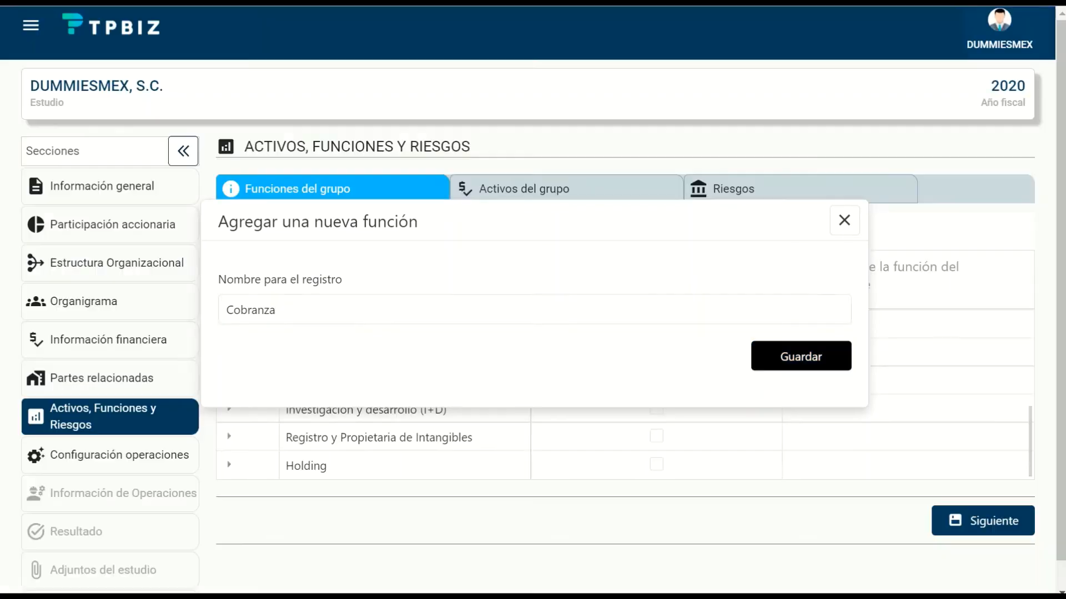
key(Return)
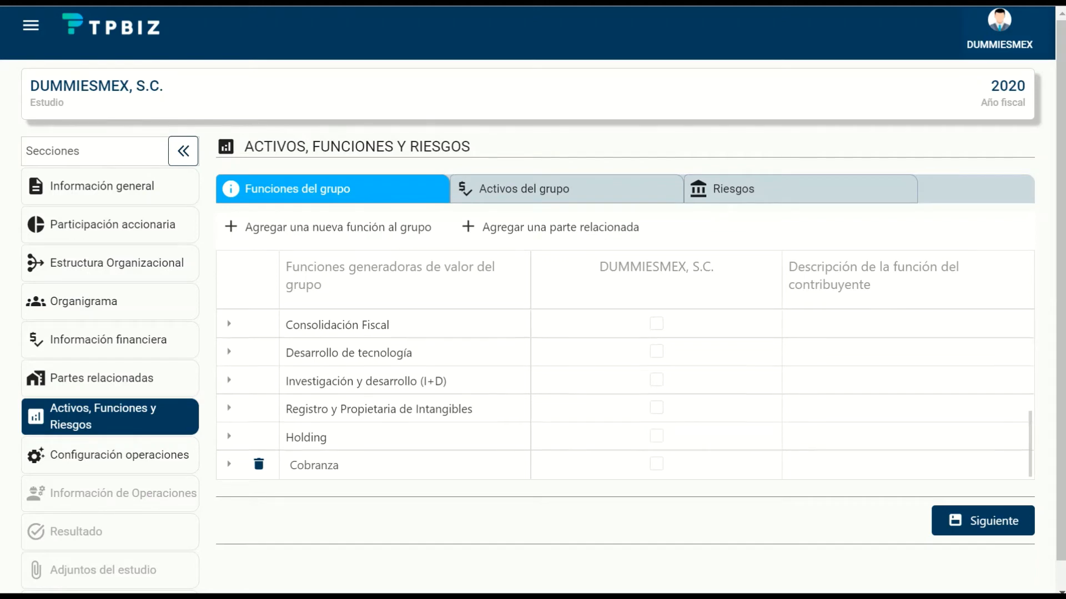
Step: Expand the Cobranza function to examine its related parties against the rest of the function list, and collapse it again
click(228, 464)
scroll(625, 394, down, 2)
scroll(599, 394, down, 1)
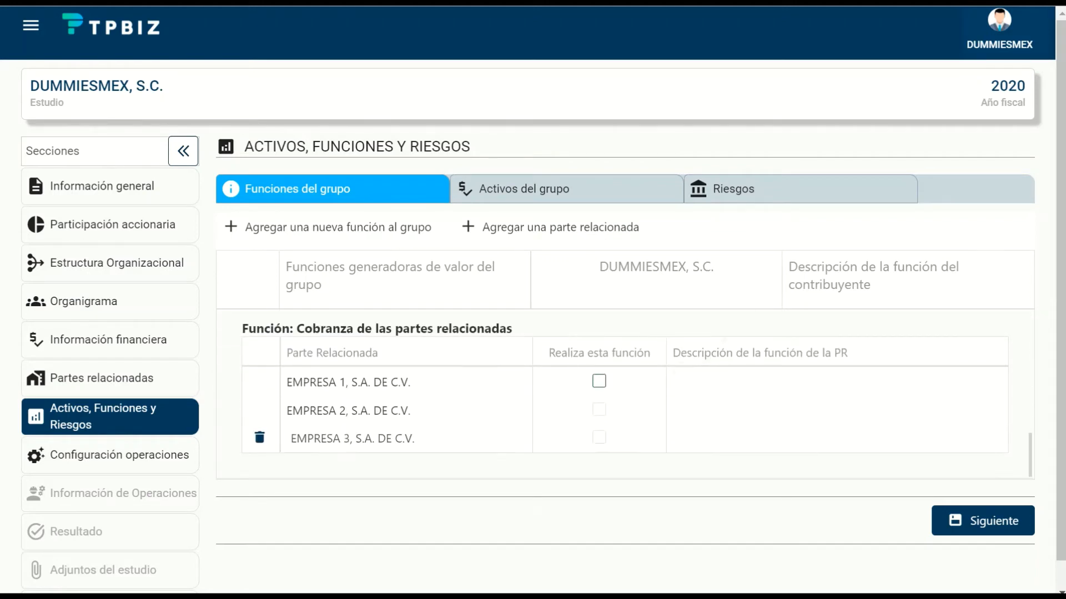
scroll(599, 394, up, 1)
scroll(599, 394, down, 1)
scroll(625, 394, up, 10)
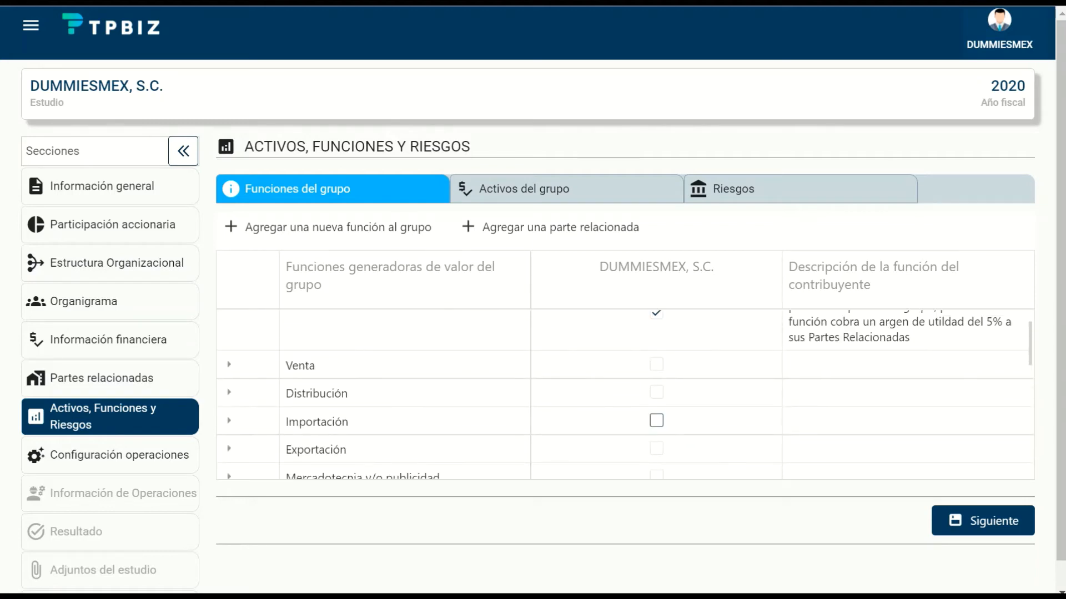
scroll(625, 394, down, 10)
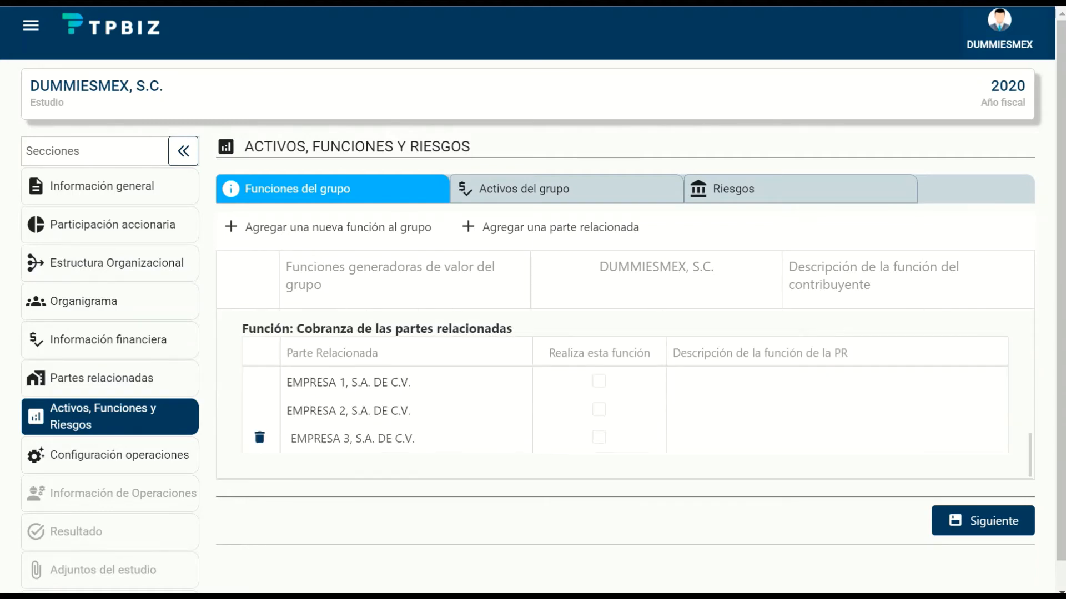
scroll(625, 394, up, 1)
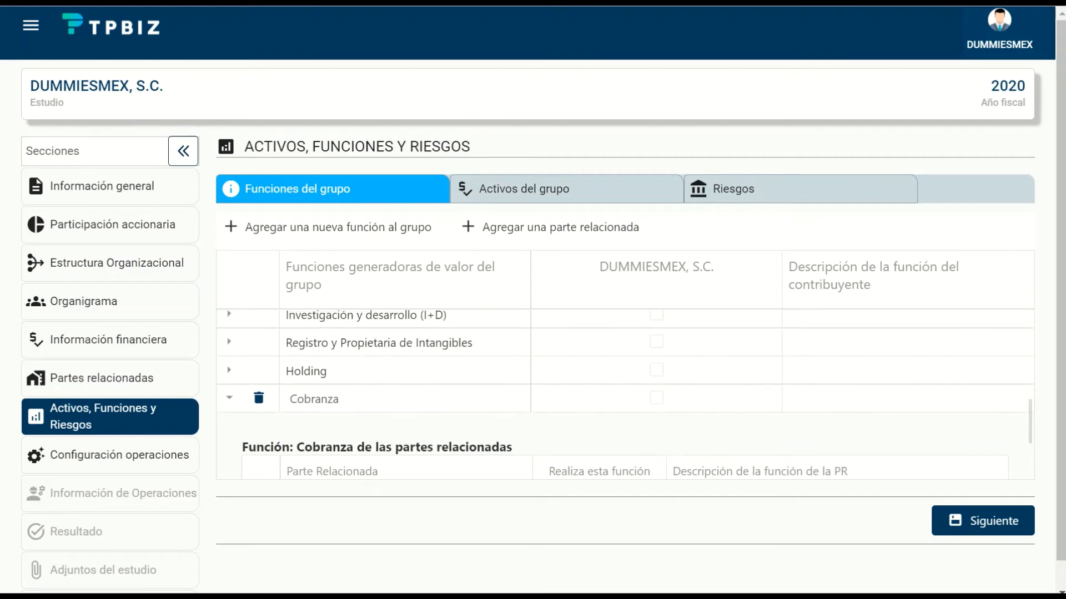
click(230, 398)
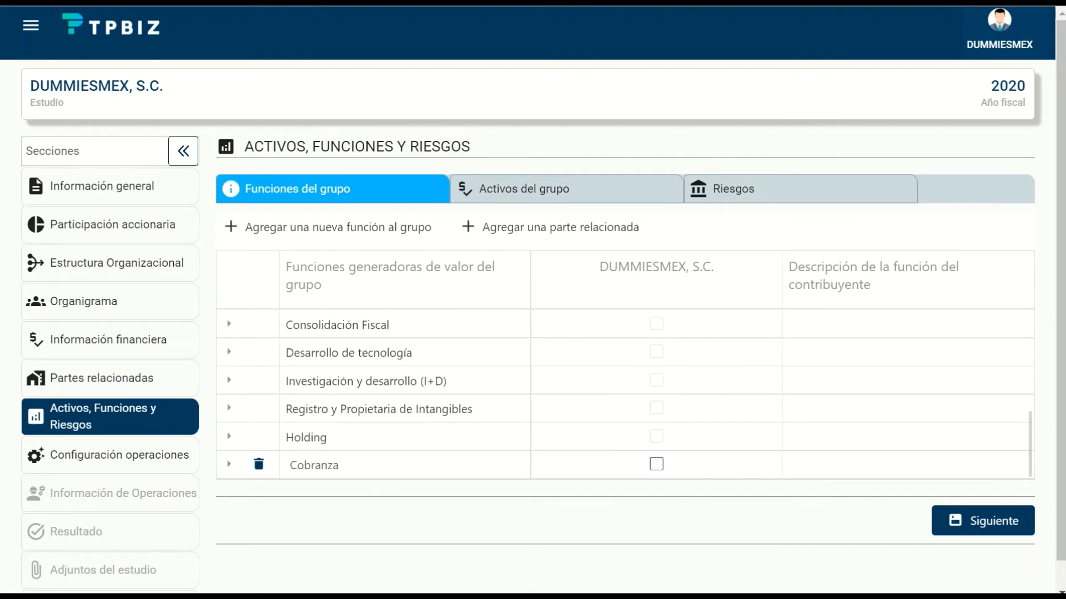
Step: Show the group's assets and look through the list of asset types
scroll(625, 395, up, 5)
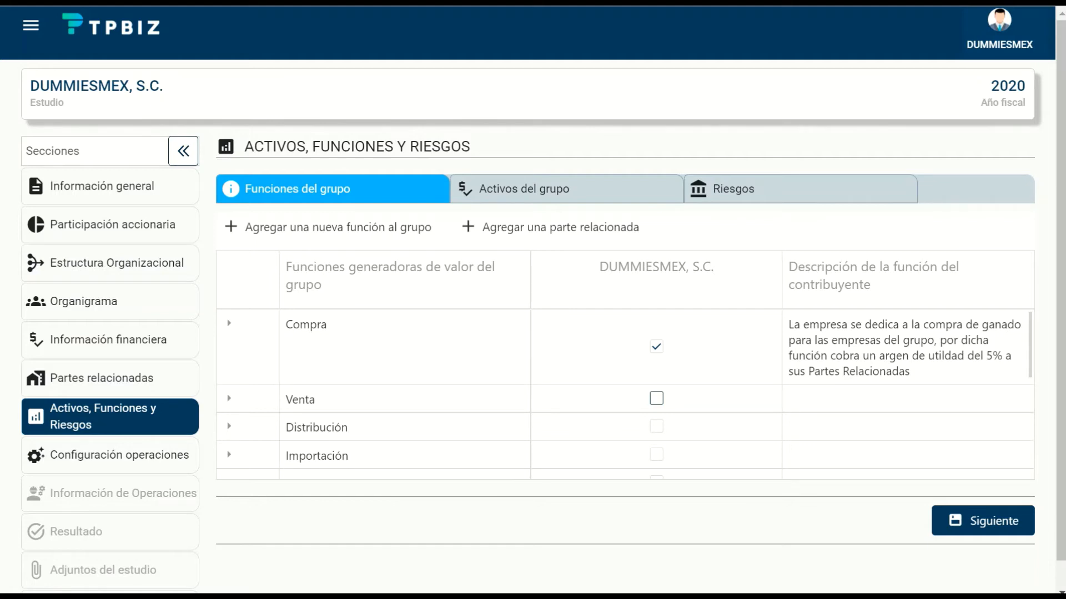
click(523, 189)
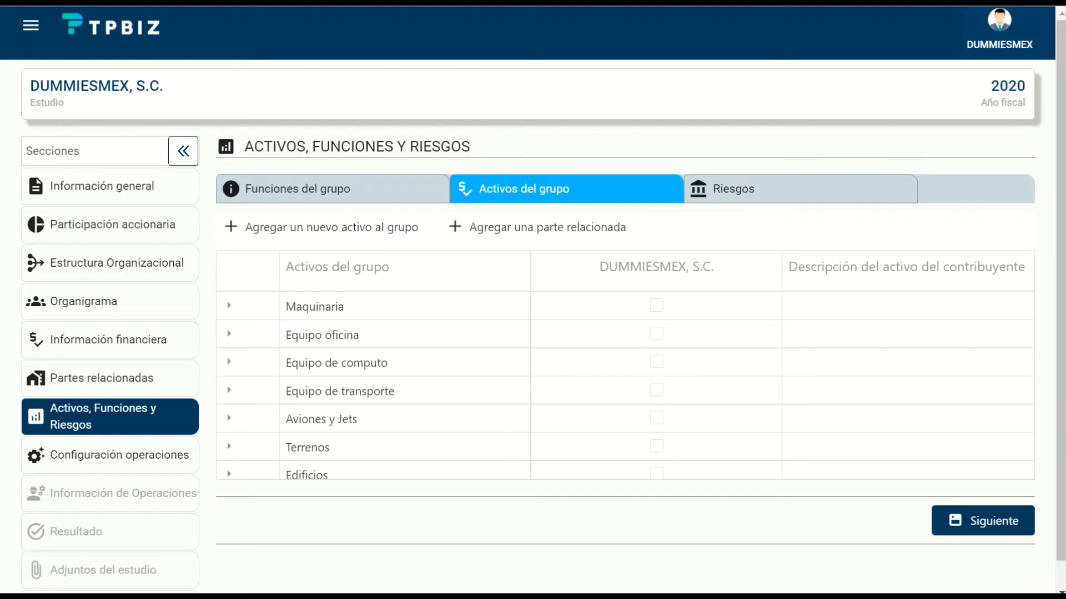
scroll(899, 392, down, 2)
scroll(899, 393, up, 2)
scroll(625, 387, down, 1)
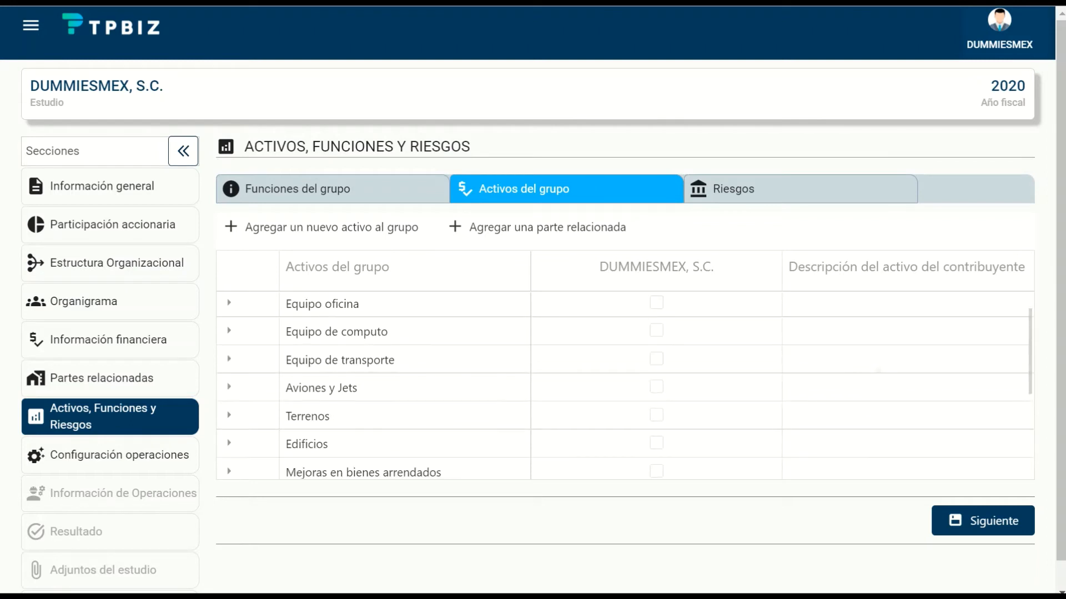
scroll(624, 388, up, 1)
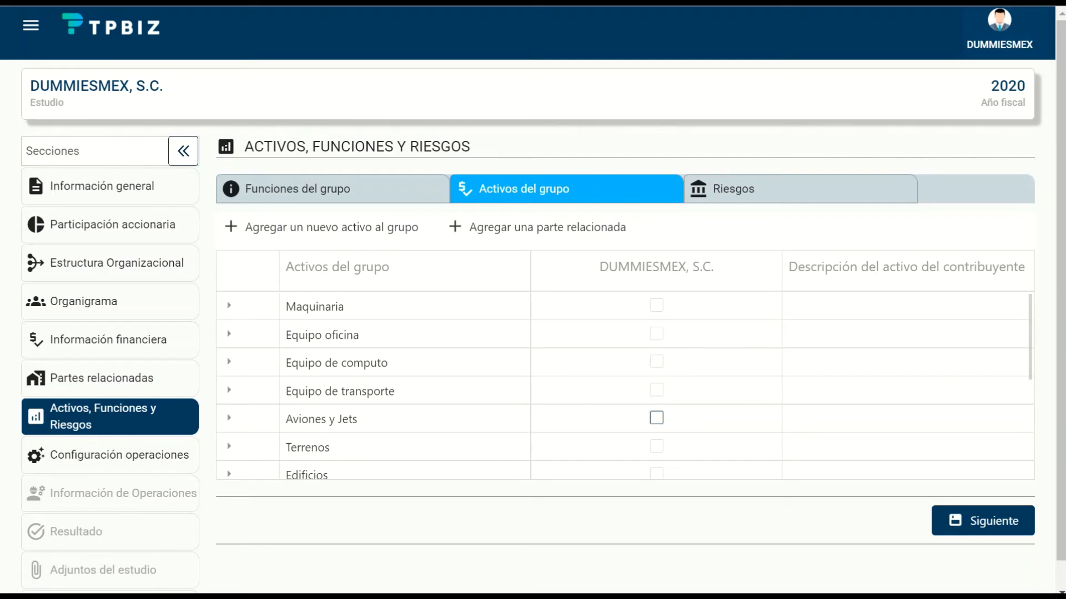
Step: Look through the remaining asset types and expand the Edificios asset to examine its related-party entries
scroll(625, 387, down, 2)
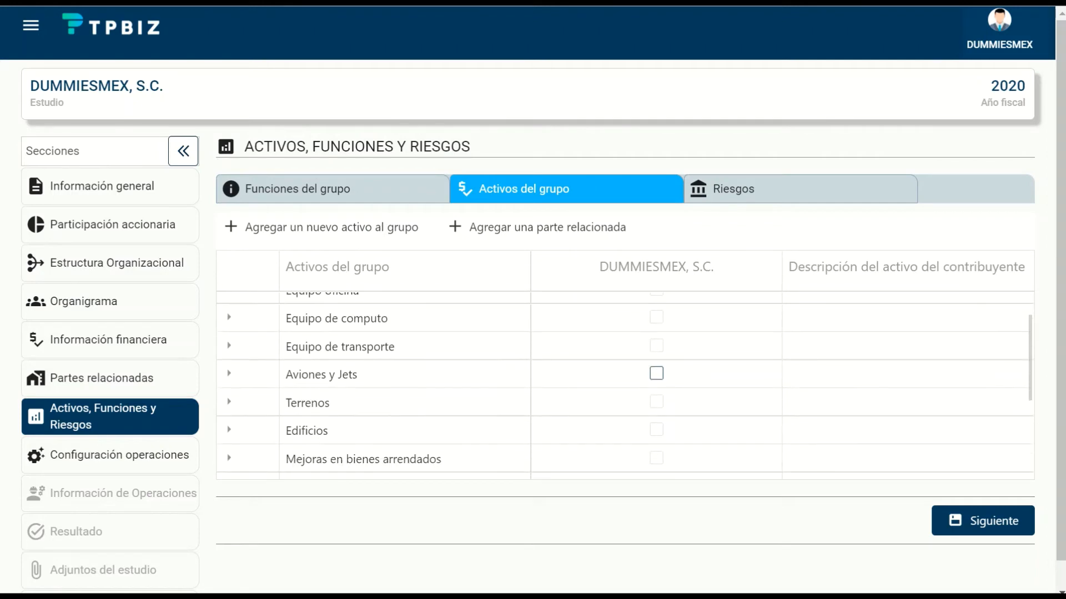
scroll(829, 411, down, 2)
scroll(656, 315, down, 2)
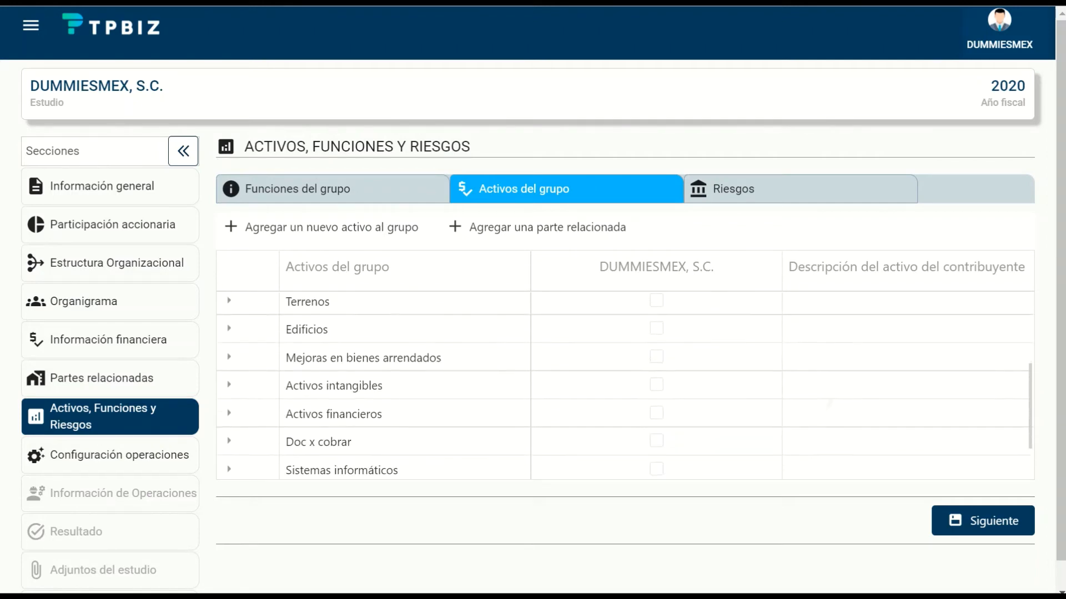
scroll(656, 315, down, 1)
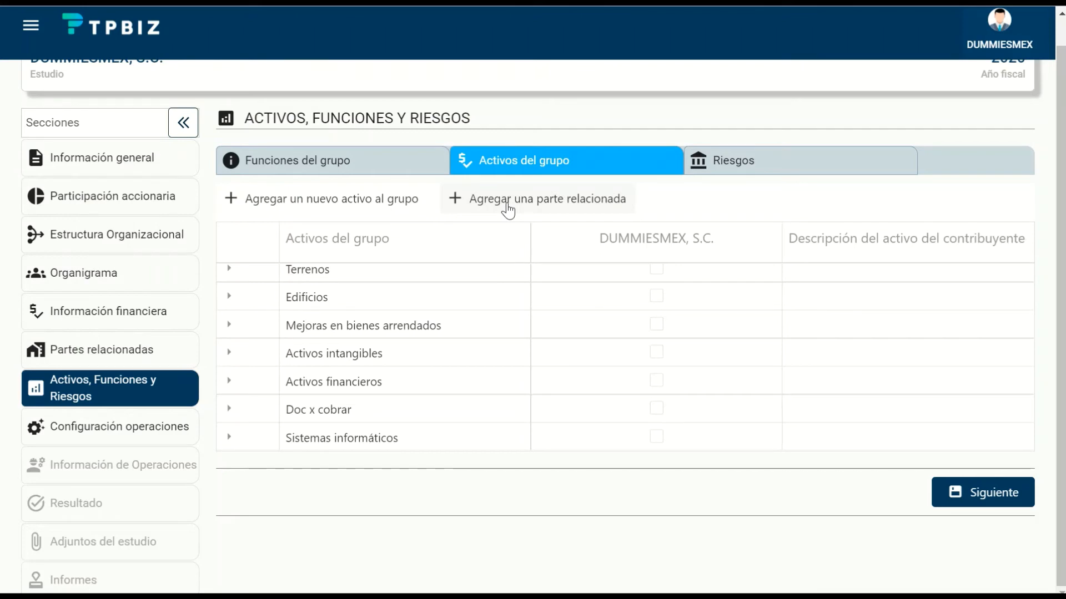
click(229, 296)
scroll(233, 300, down, 1)
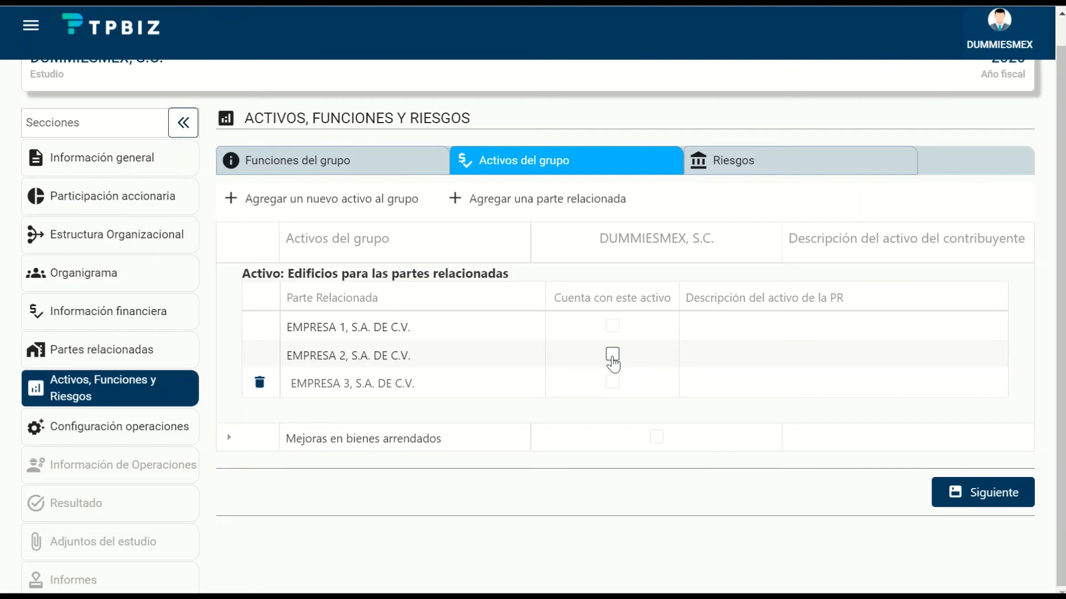
Step: Show the group's risks and look through the market, operation, financial and technological risk categories
click(748, 165)
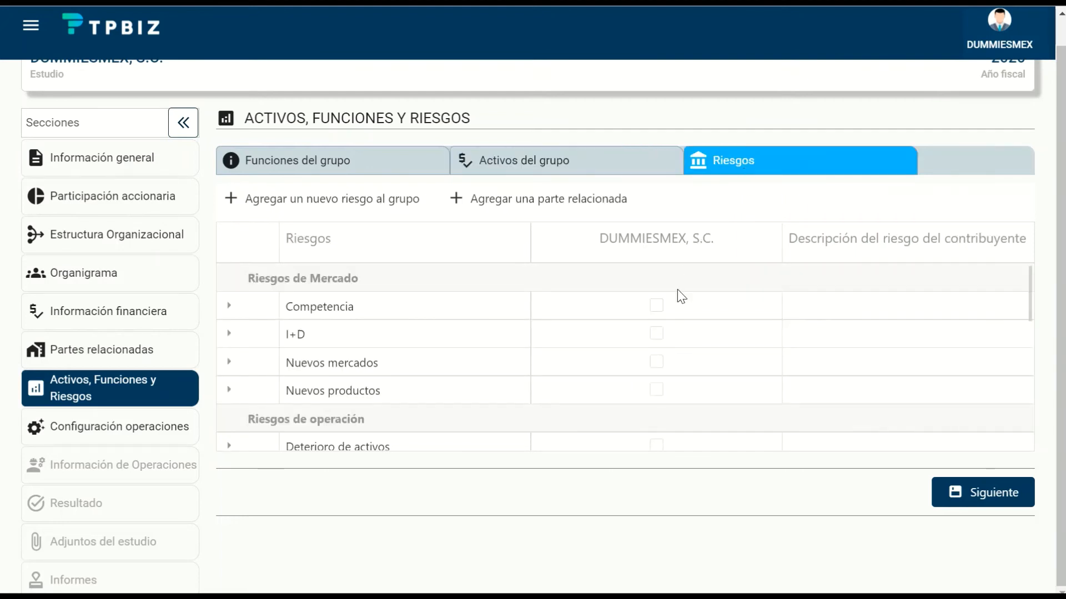
click(656, 390)
scroll(656, 390, down, 1)
scroll(656, 389, up, 1)
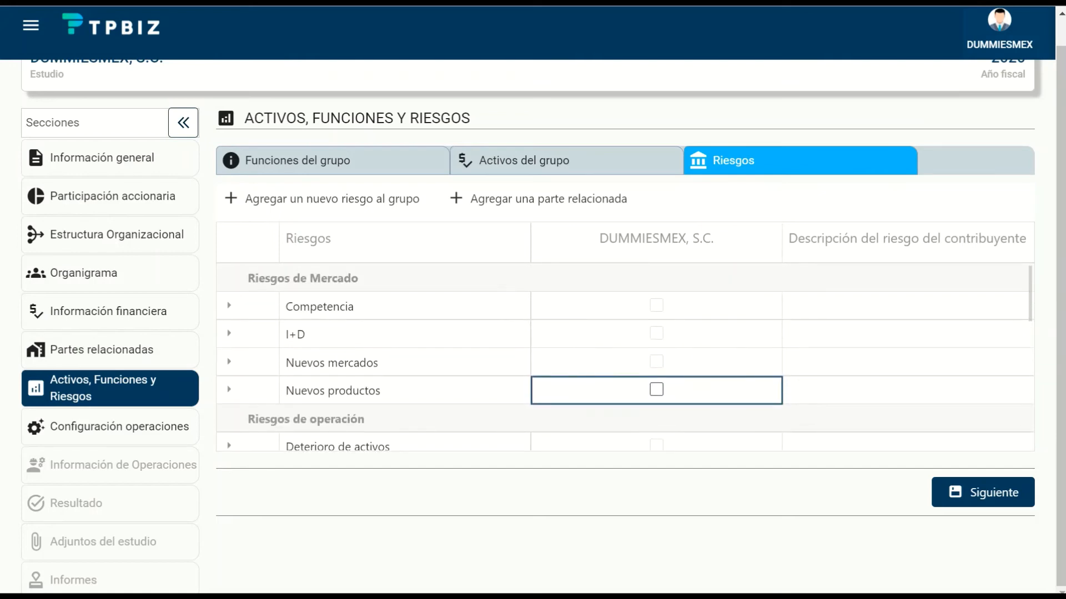
scroll(624, 357, down, 1)
scroll(625, 357, up, 1)
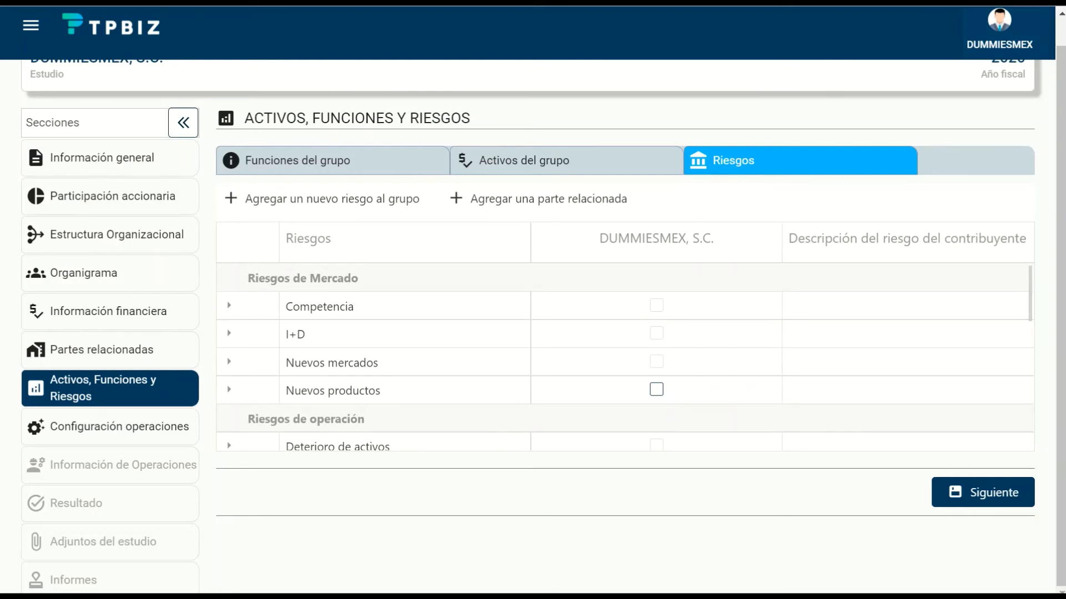
scroll(625, 359, down, 1)
scroll(625, 358, down, 2)
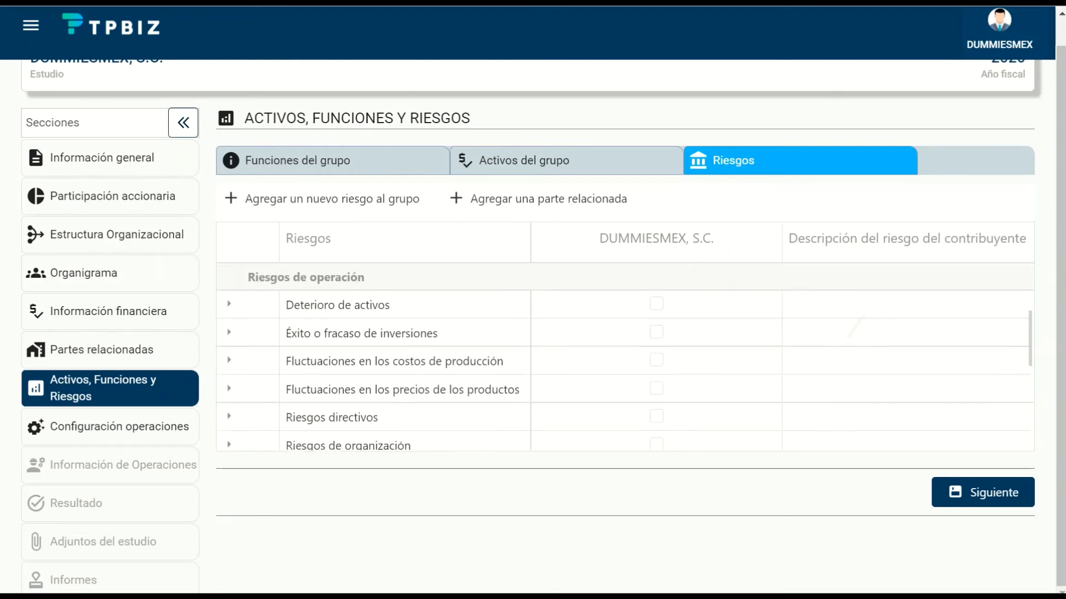
scroll(625, 358, down, 4)
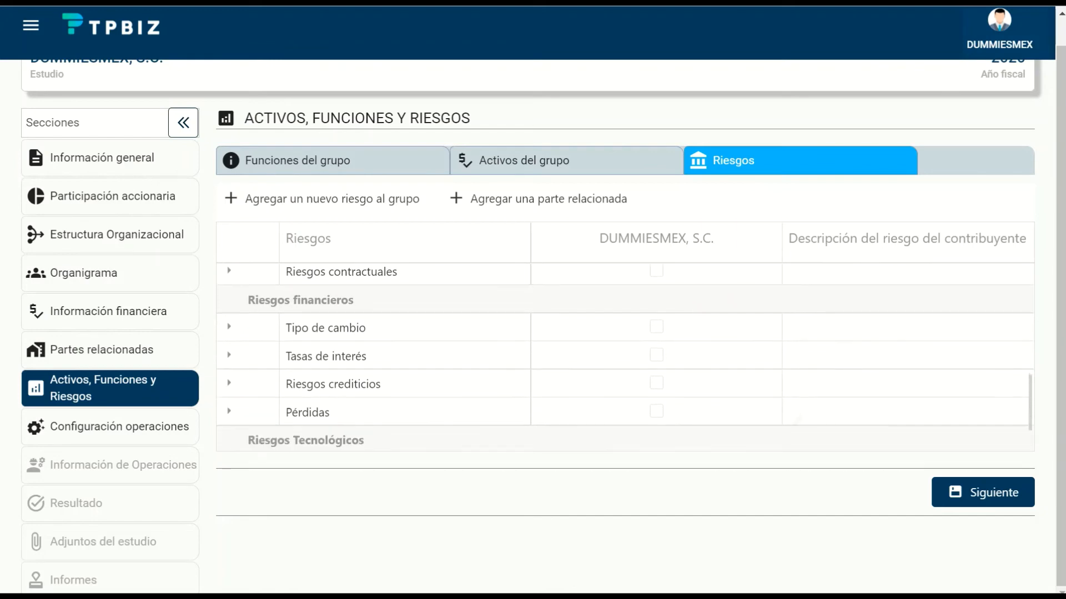
scroll(625, 359, down, 1)
scroll(625, 359, up, 8)
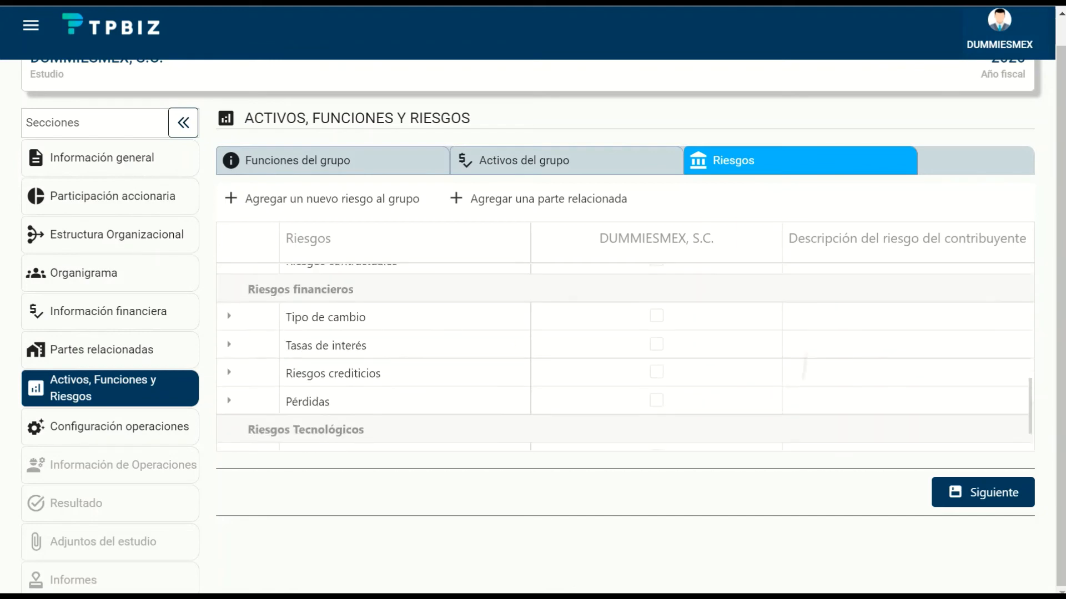